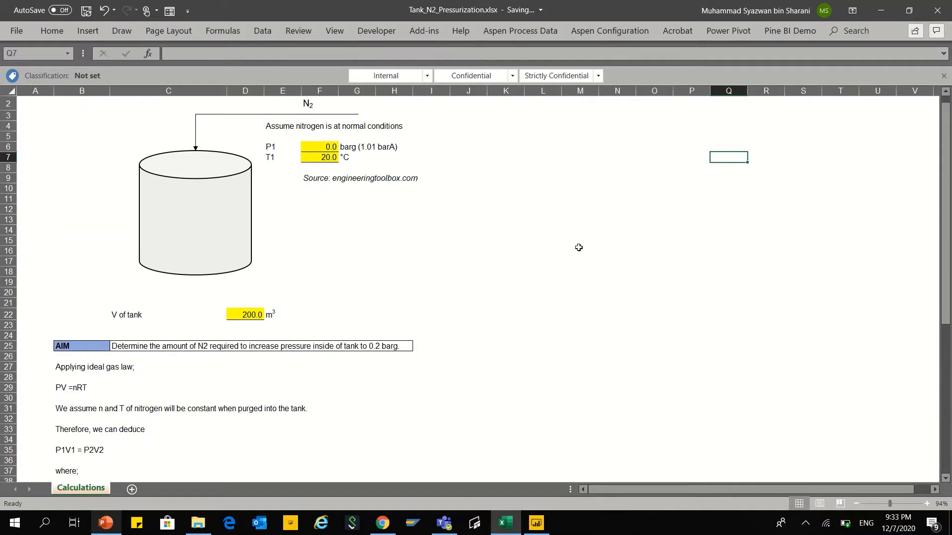
Step: Read through the nitrogen pressurization worksheet from the tank sketch and aim down to the V1 calculation and conclusion
scroll(578, 247, down, 2)
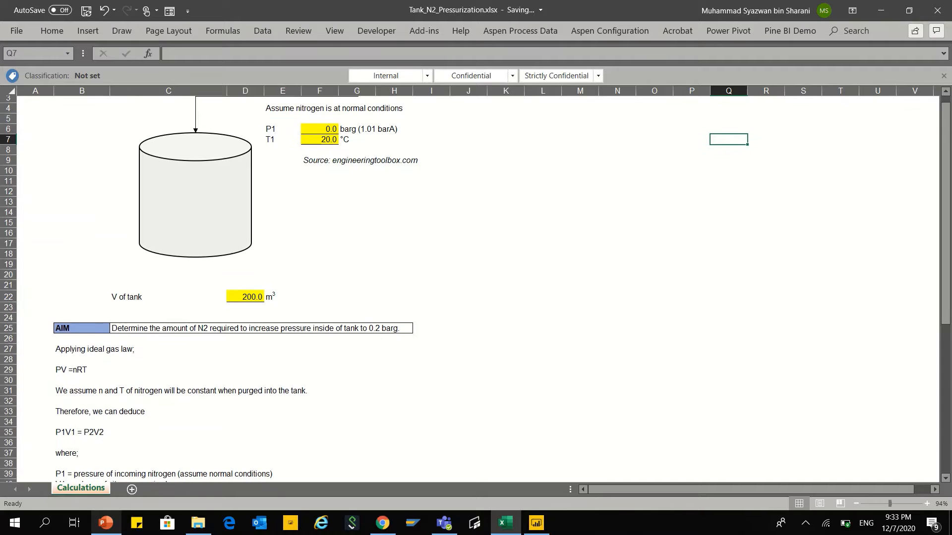
scroll(470, 287, up, 1)
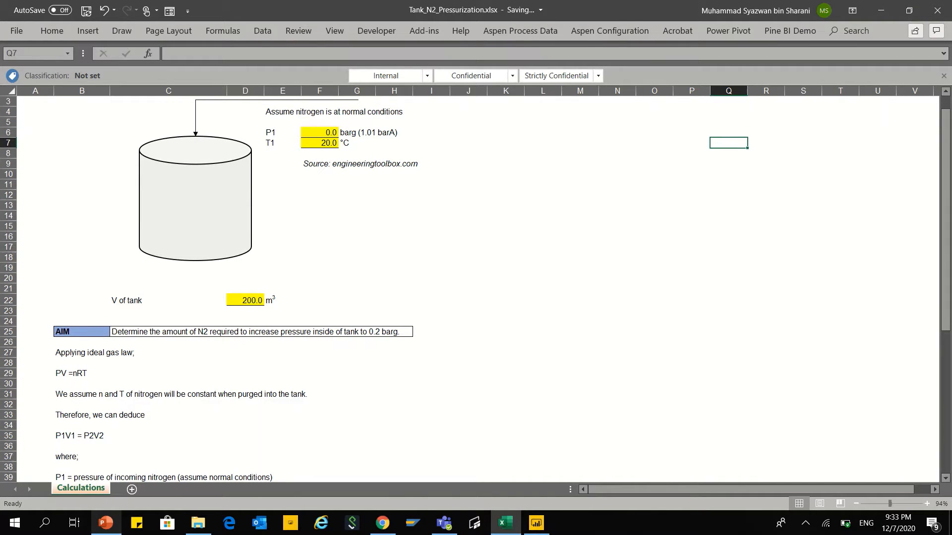
scroll(374, 289, down, 4)
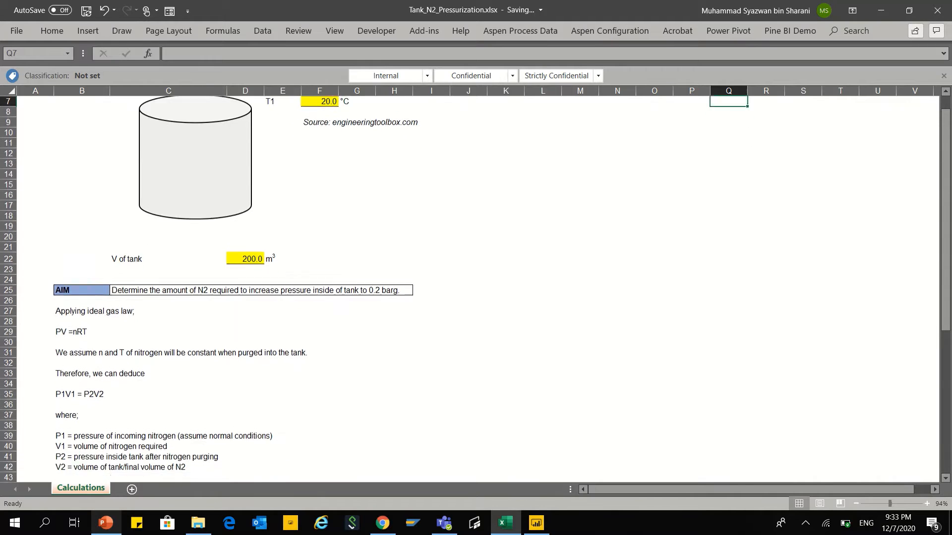
scroll(469, 288, down, 1)
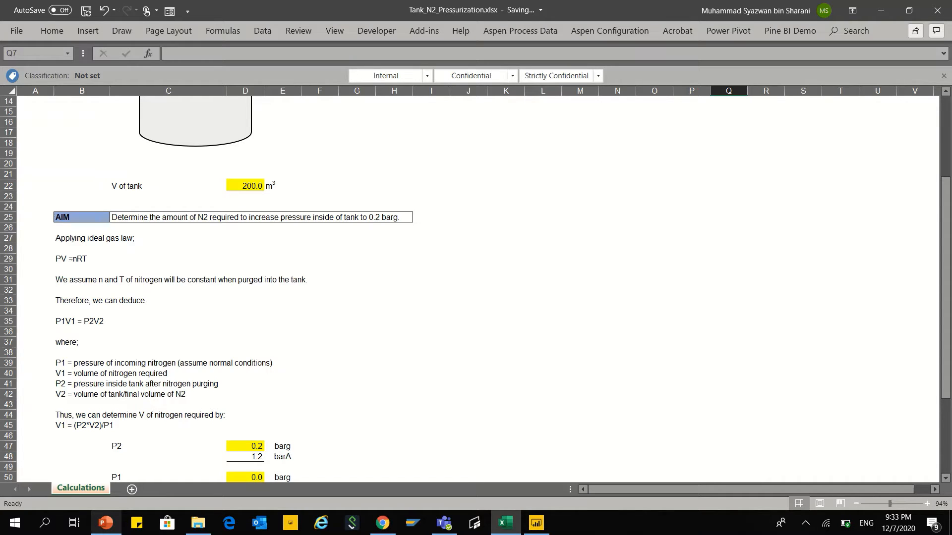
scroll(476, 291, down, 2)
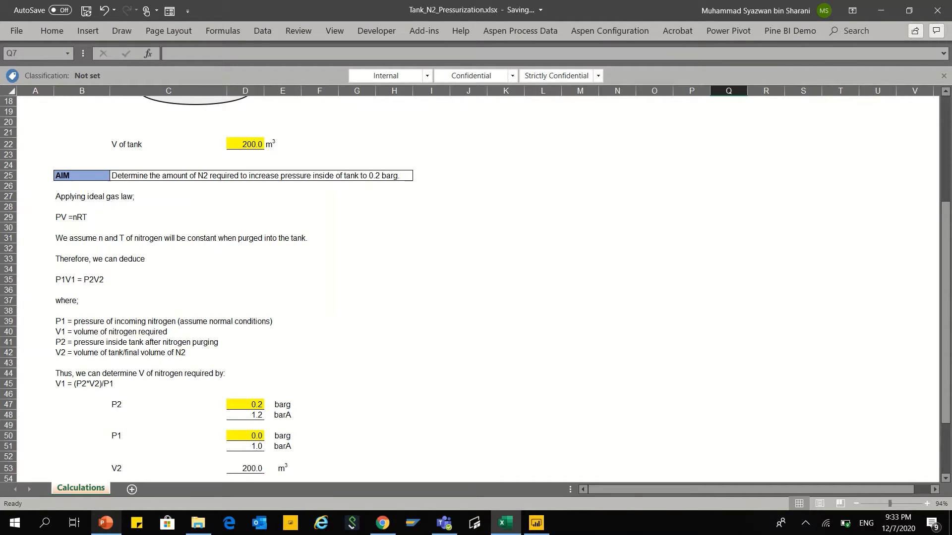
scroll(471, 287, down, 1)
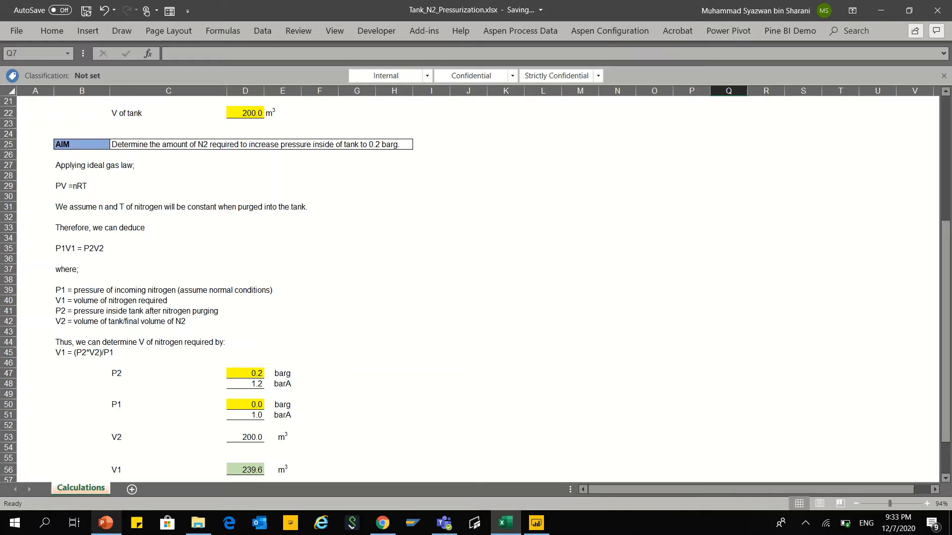
scroll(466, 287, down, 2)
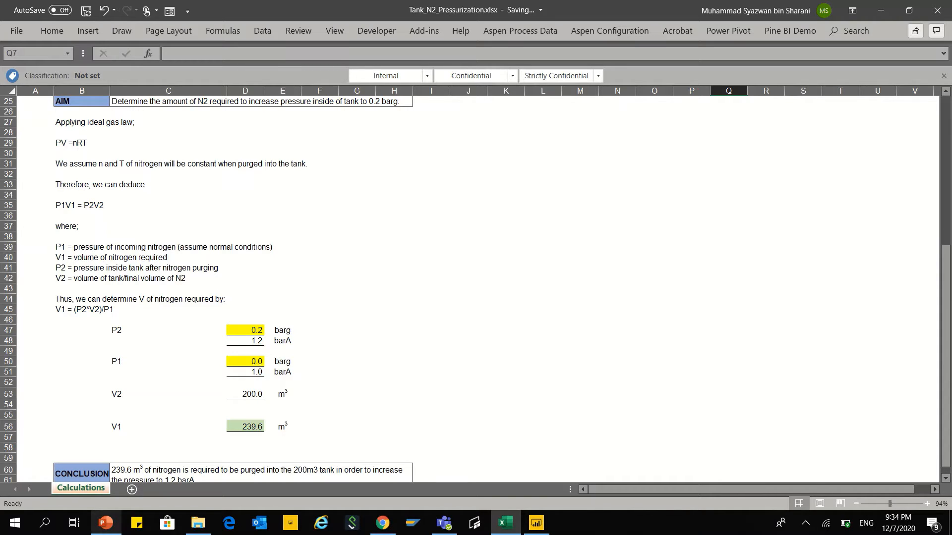
scroll(233, 287, down, 2)
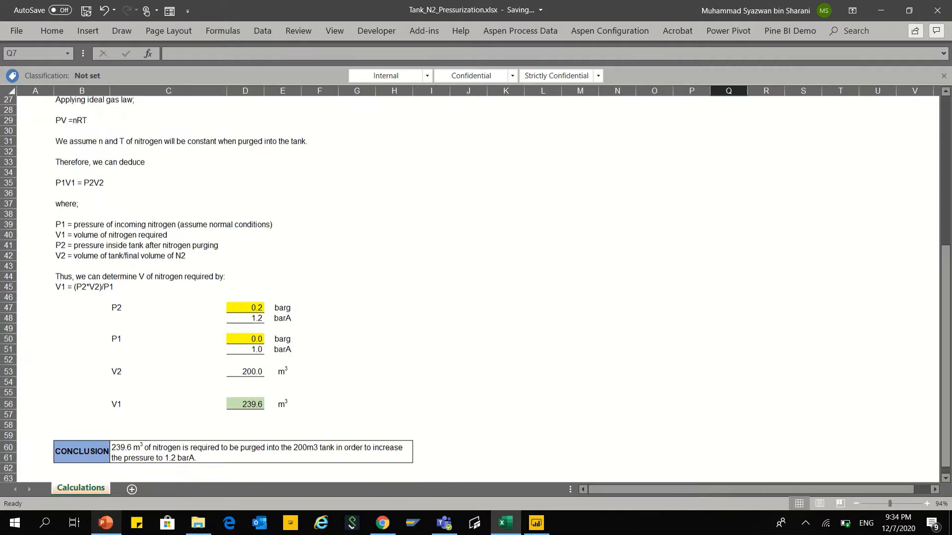
scroll(233, 288, down, 1)
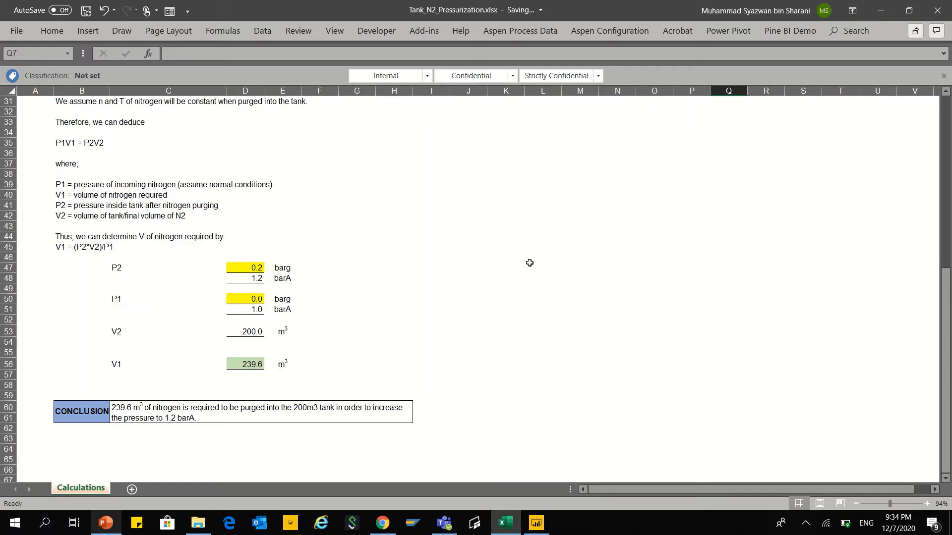
Step: Inspect the cell contents and formulas for P2, P1, V2 and V1, along with the conclusion text
click(251, 270)
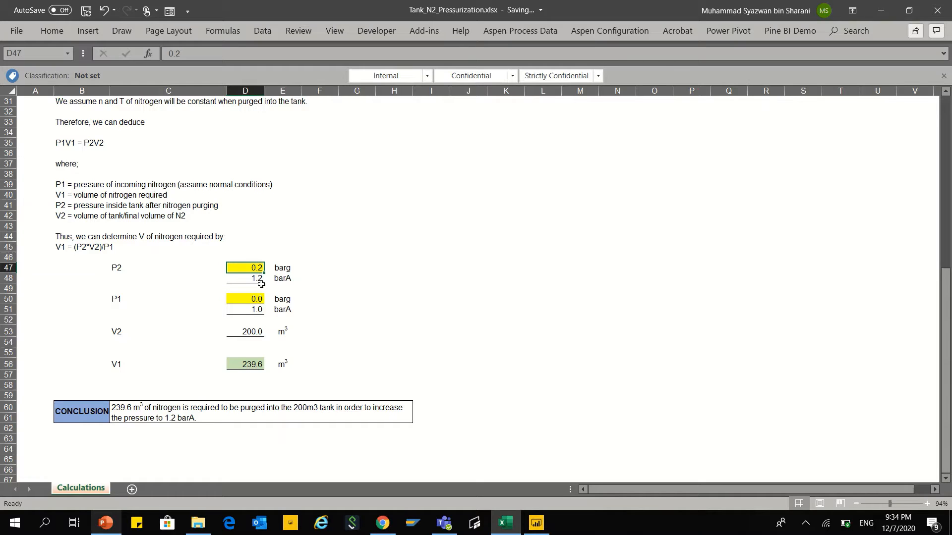
click(251, 334)
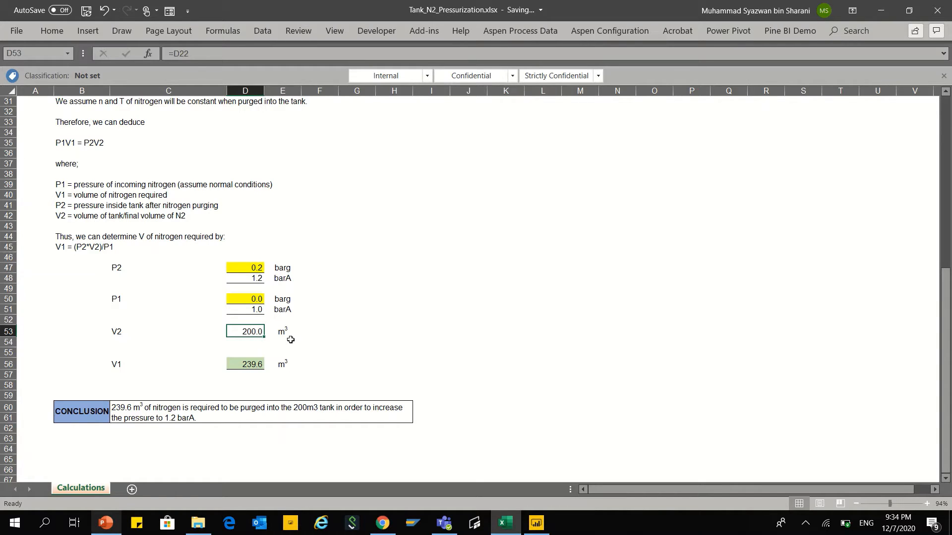
click(258, 311)
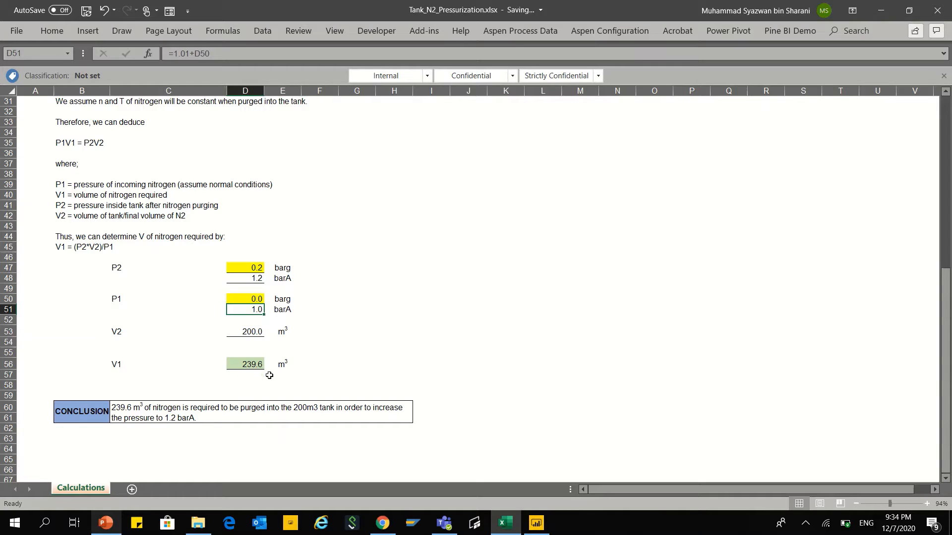
click(259, 369)
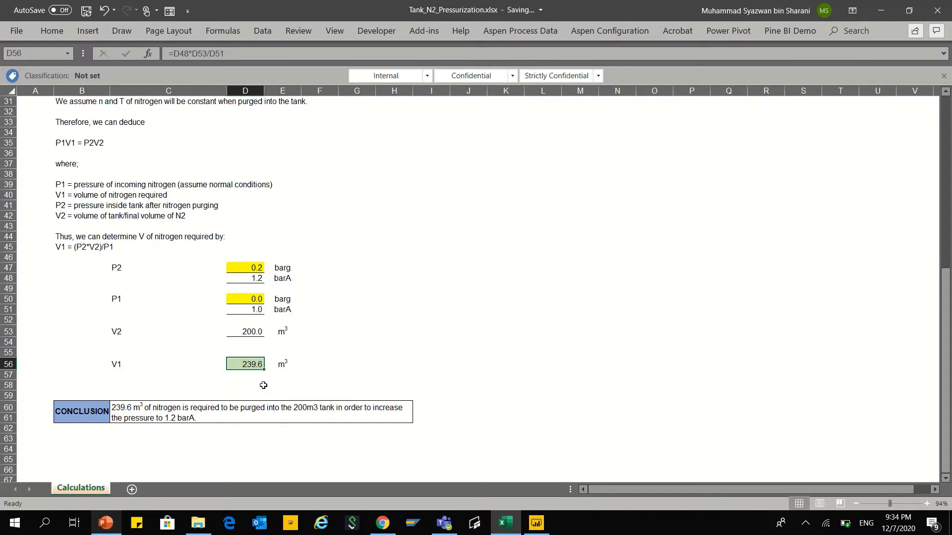
click(286, 407)
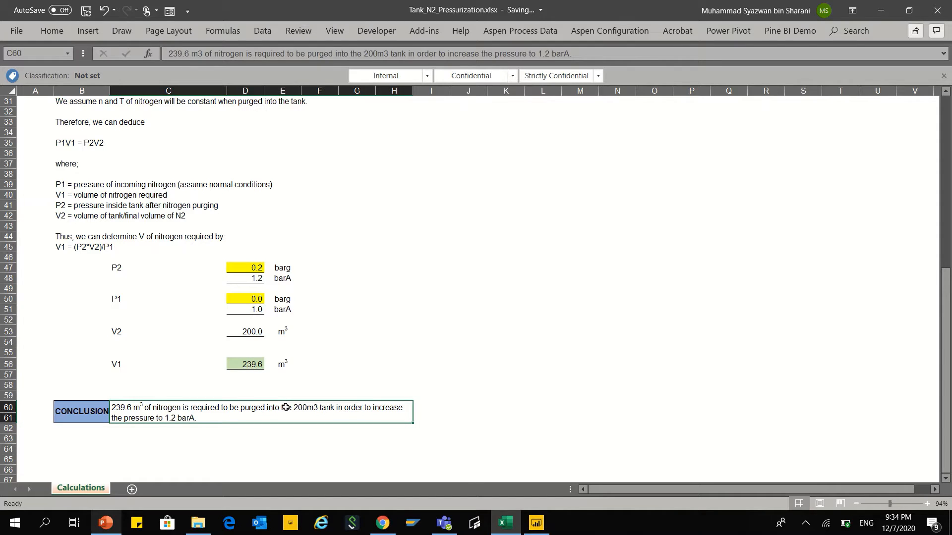
click(253, 267)
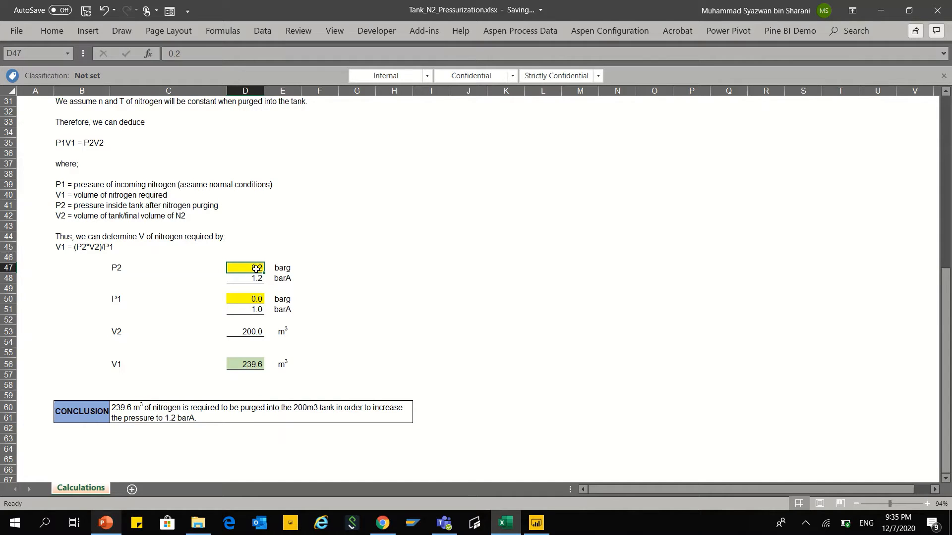
click(254, 333)
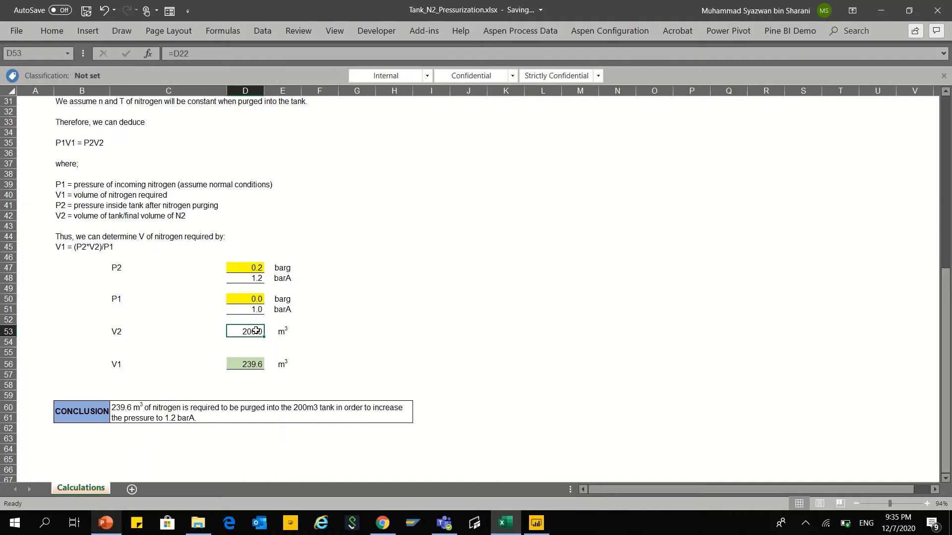
click(253, 367)
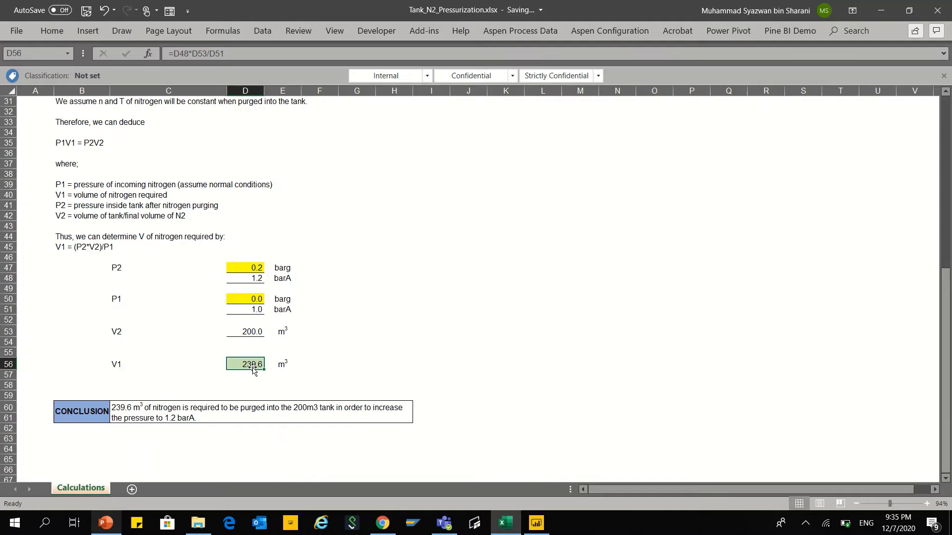
click(251, 331)
click(257, 280)
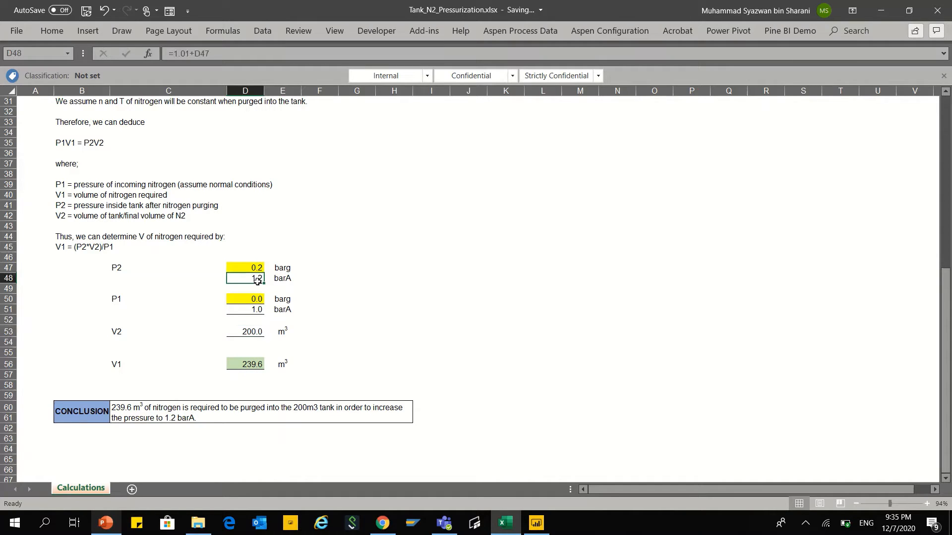
click(261, 374)
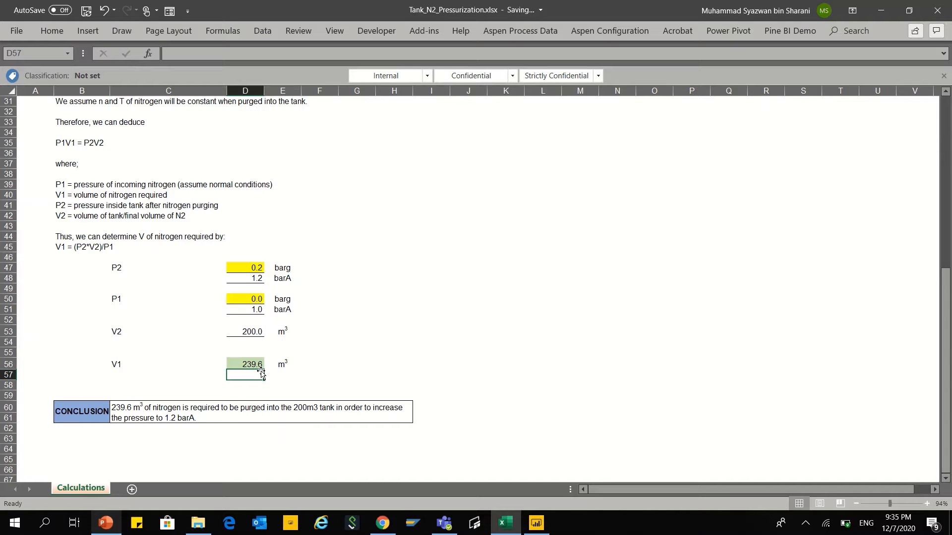
click(304, 385)
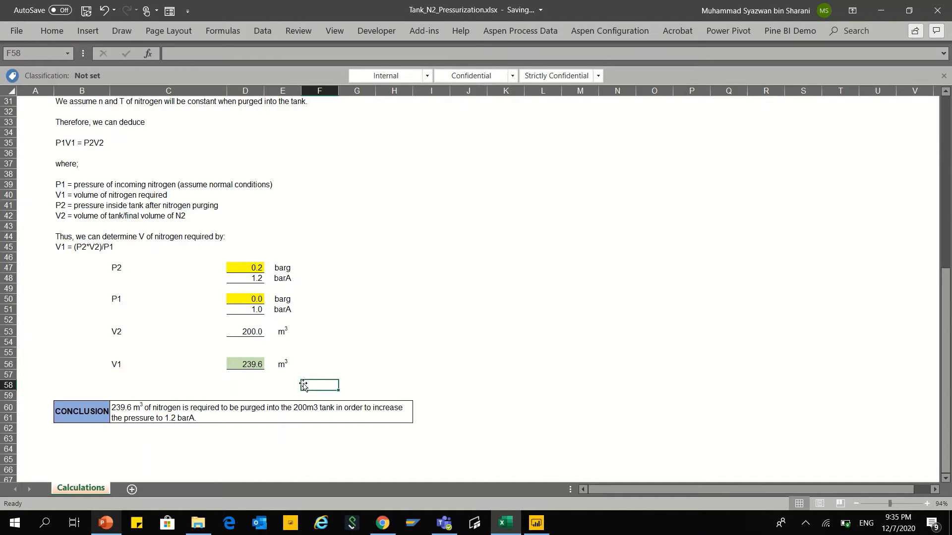
Step: Review the tank sketch, nitrogen conditions, tank volume and ideal gas law derivation against the V1 result and conclusion
scroll(303, 385, up, 10)
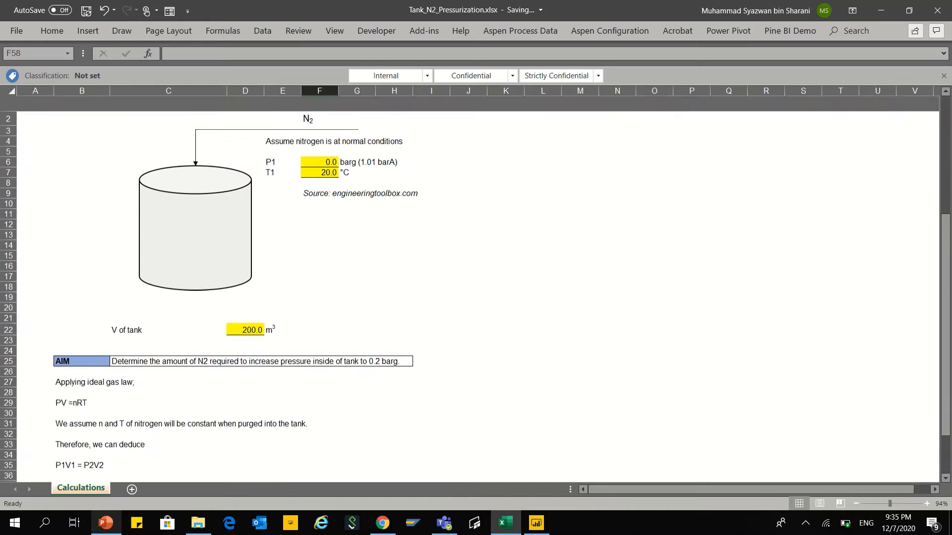
scroll(303, 385, down, 3)
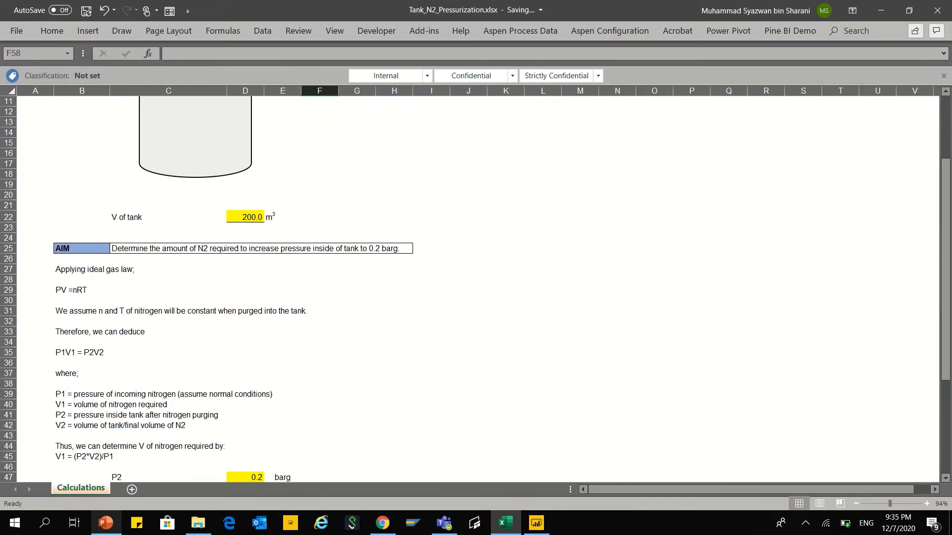
scroll(303, 385, down, 2)
scroll(303, 385, down, 5)
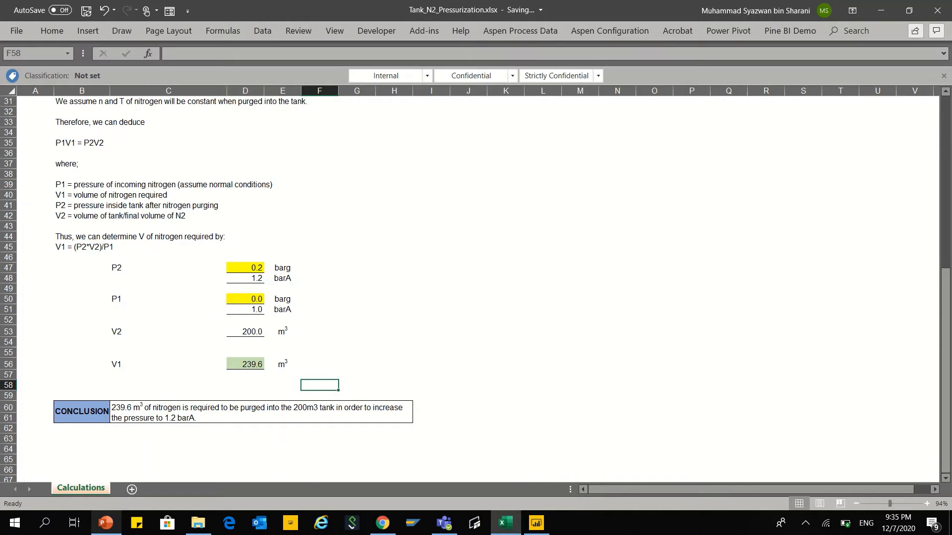
scroll(303, 286, up, 10)
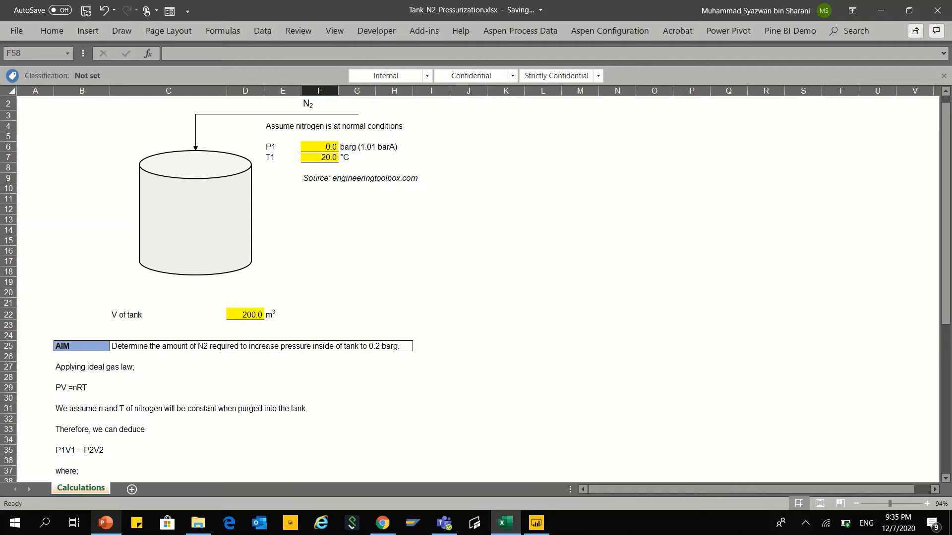
scroll(476, 288, down, 1)
scroll(476, 289, up, 1)
scroll(476, 289, down, 1)
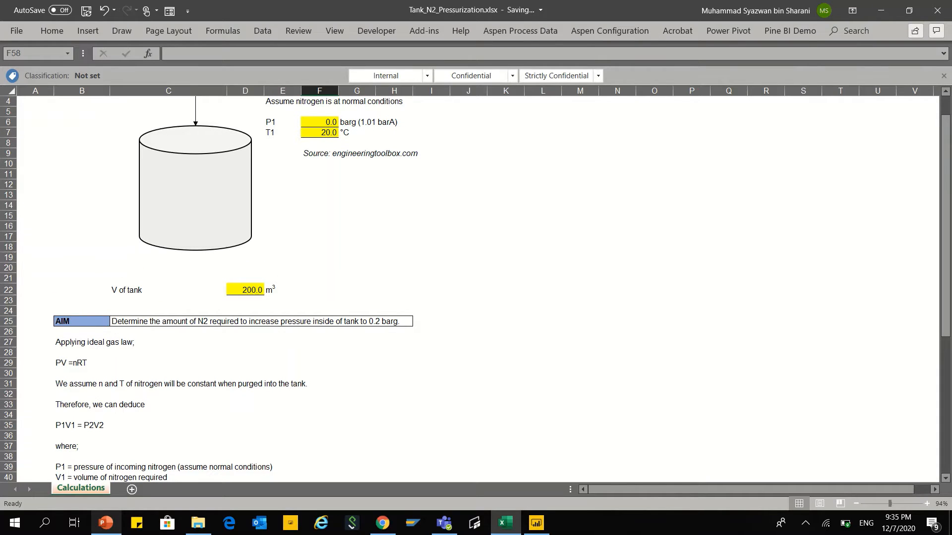
scroll(475, 289, down, 2)
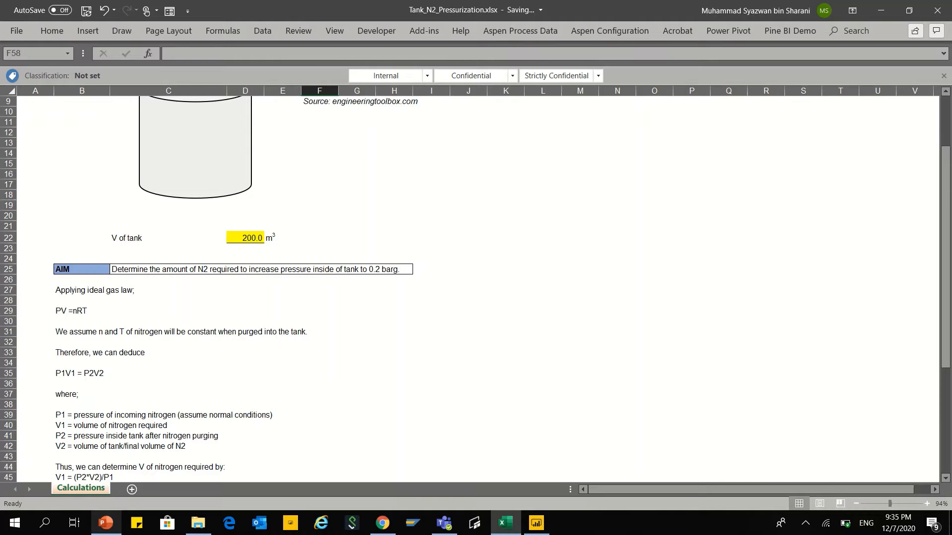
scroll(476, 289, up, 3)
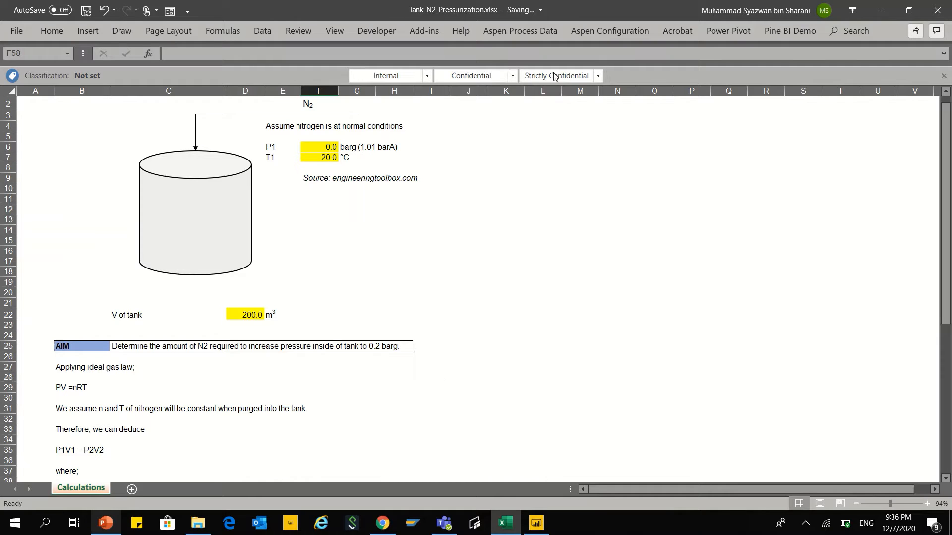
mouse_move(473, 2)
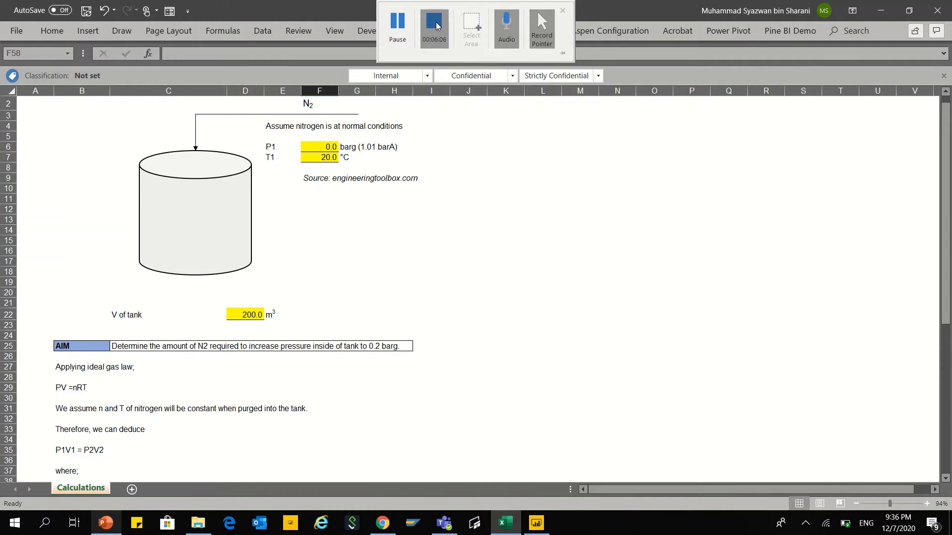
click(435, 29)
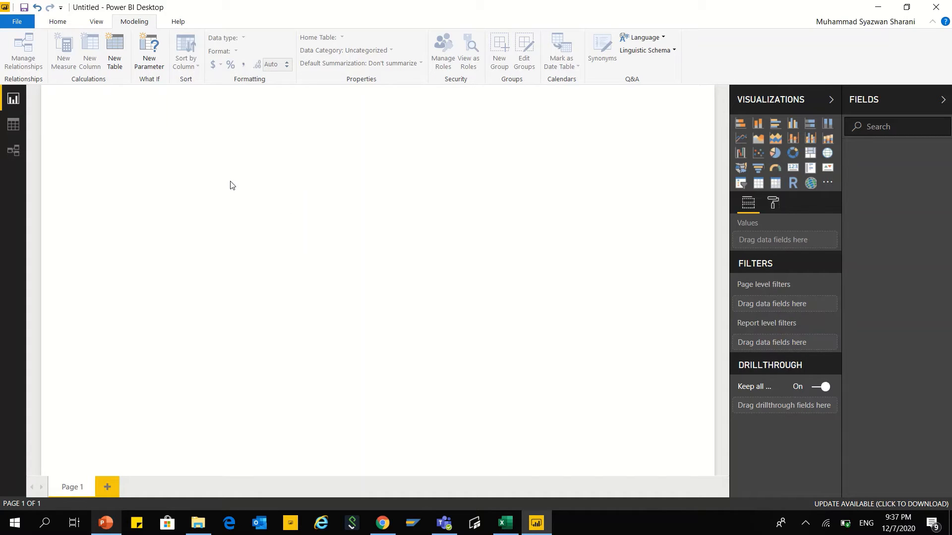
Step: Insert the storyblocks tank liquid storage picture into the report page, searching the Downloads folder for "tank"
click(58, 22)
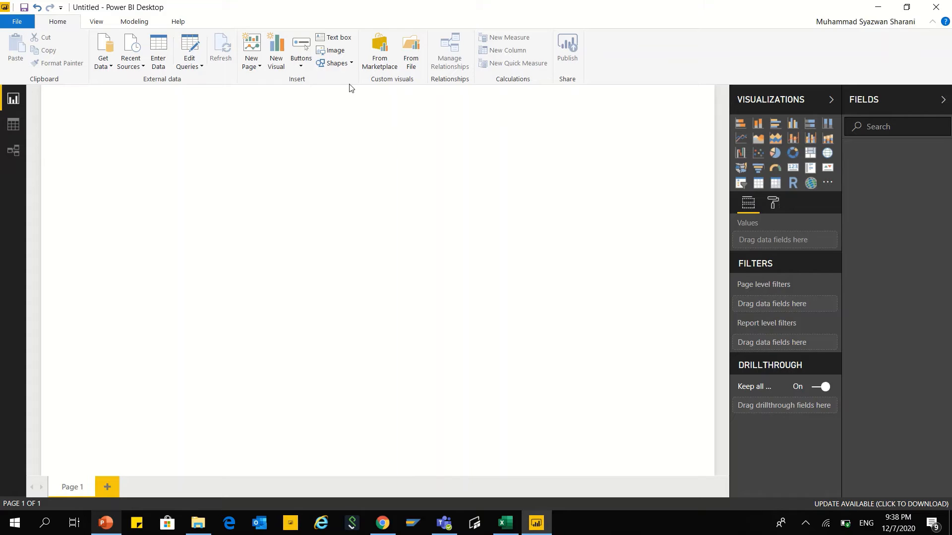
click(341, 51)
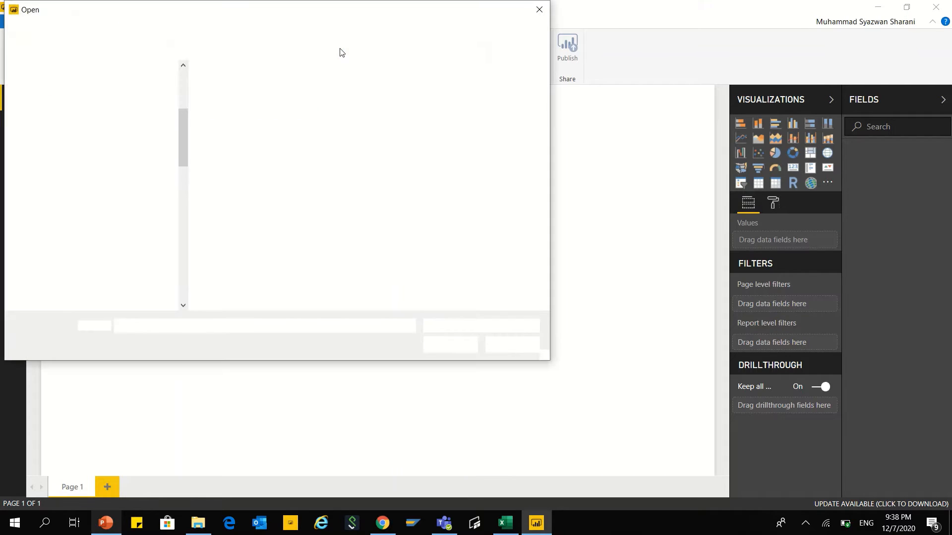
click(74, 108)
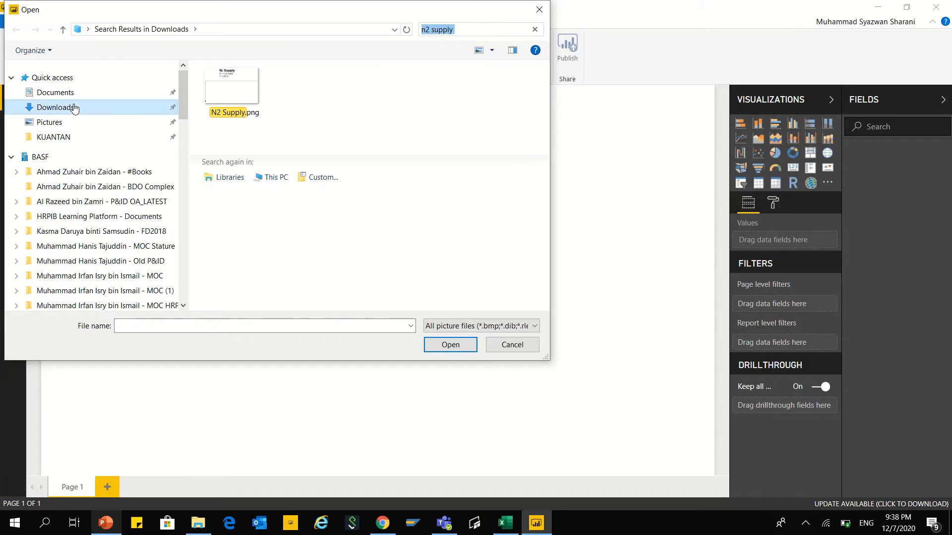
click(463, 27)
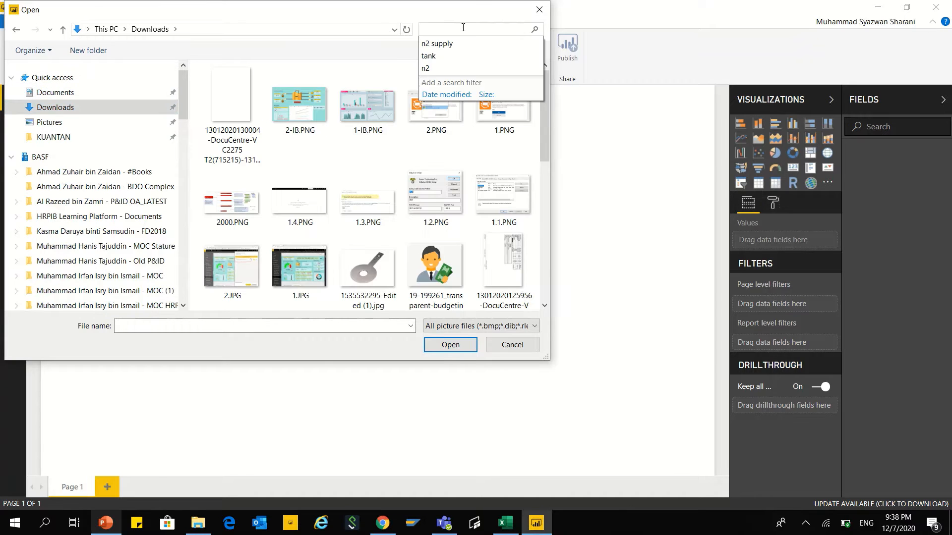
text(tank)
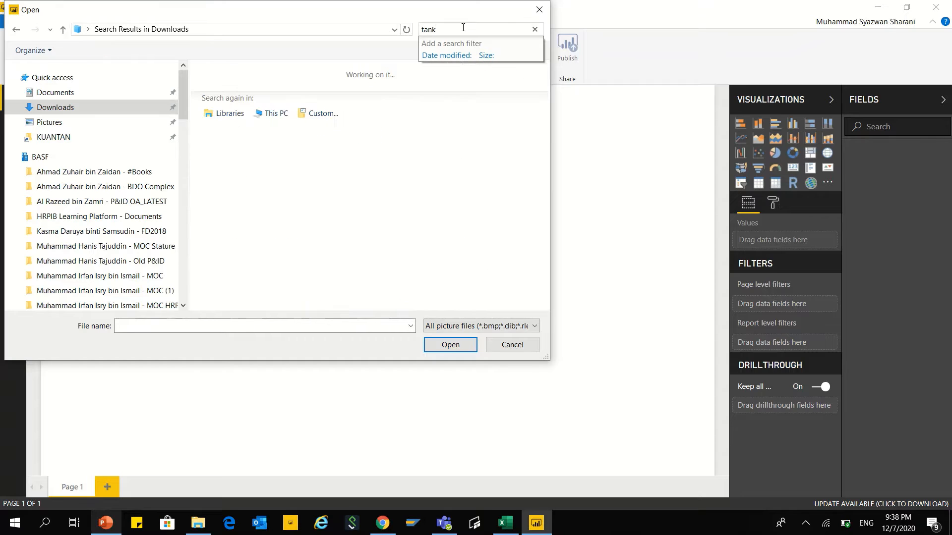
scroll(553, 125, down, 3)
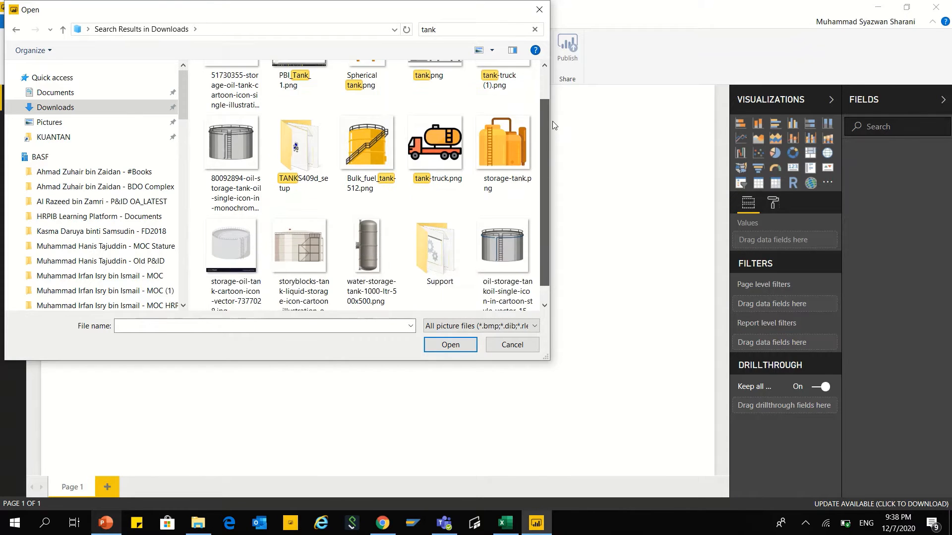
scroll(554, 125, down, 1)
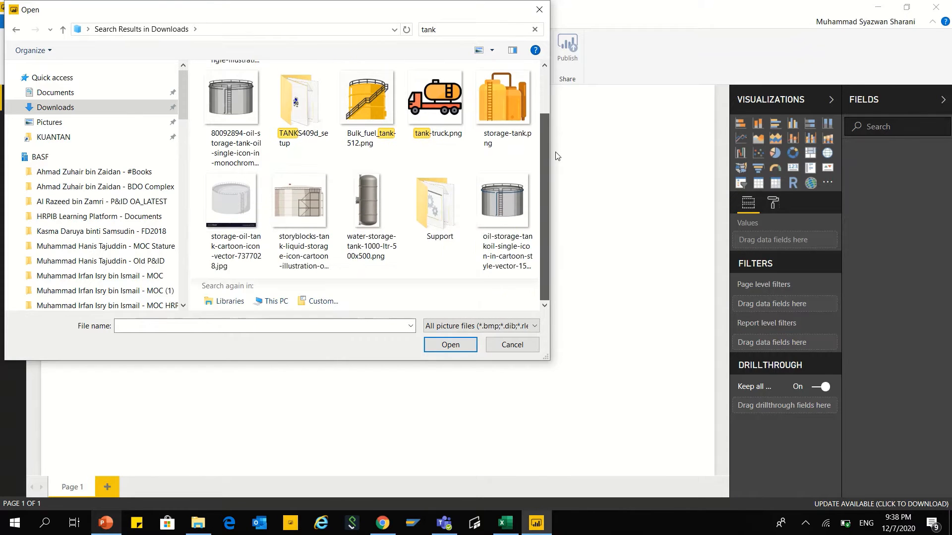
click(312, 216)
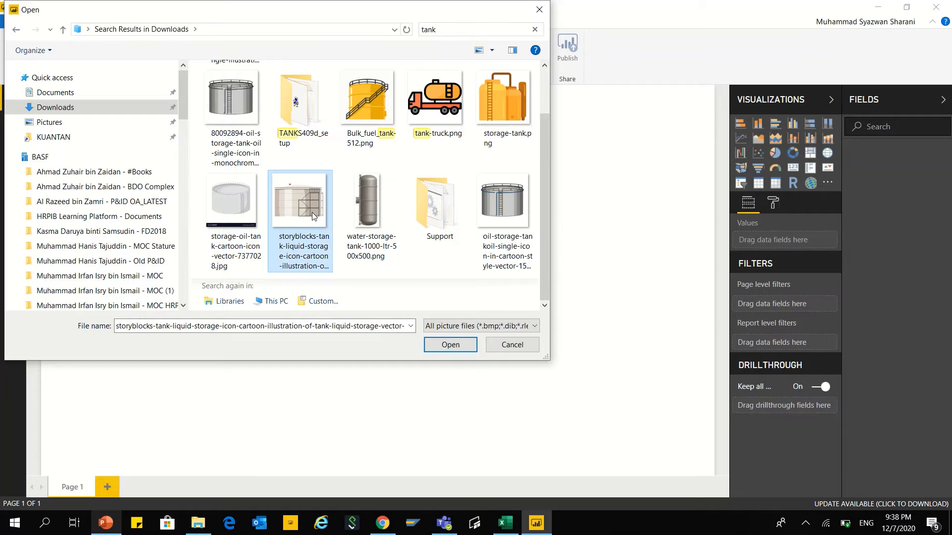
click(450, 345)
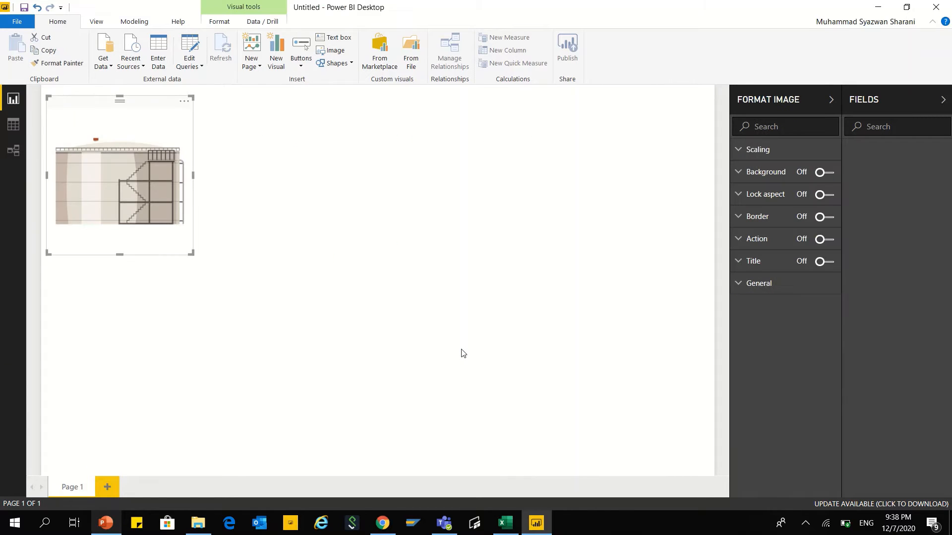
Step: Enlarge the tank image and place it in the left half of the report page, about midway down
drag(141, 217, 171, 287)
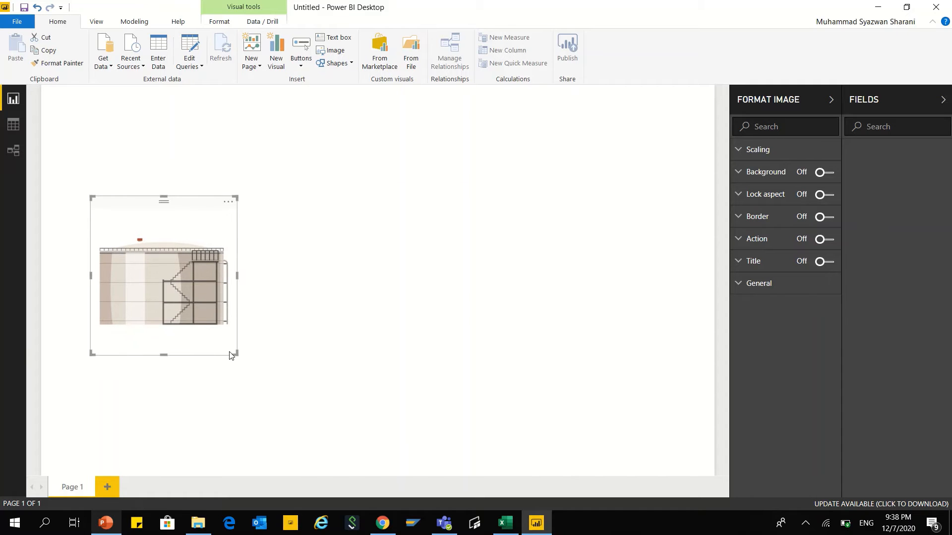
drag(234, 353, 300, 401)
drag(225, 346, 196, 320)
click(364, 317)
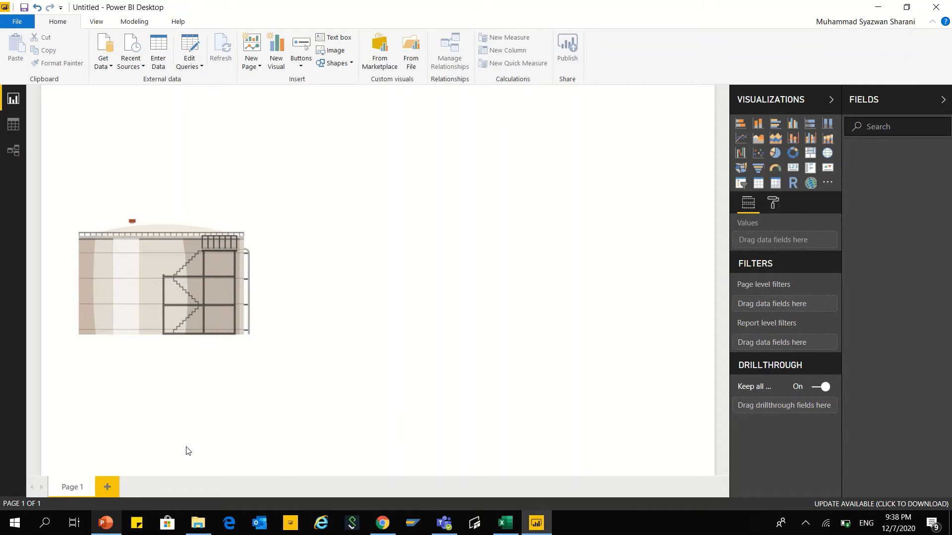
Step: Switch to PowerPoint and save the N2 Supply text-and-arrow drawing as N2Supply.png in Downloads, replacing the existing file
click(105, 529)
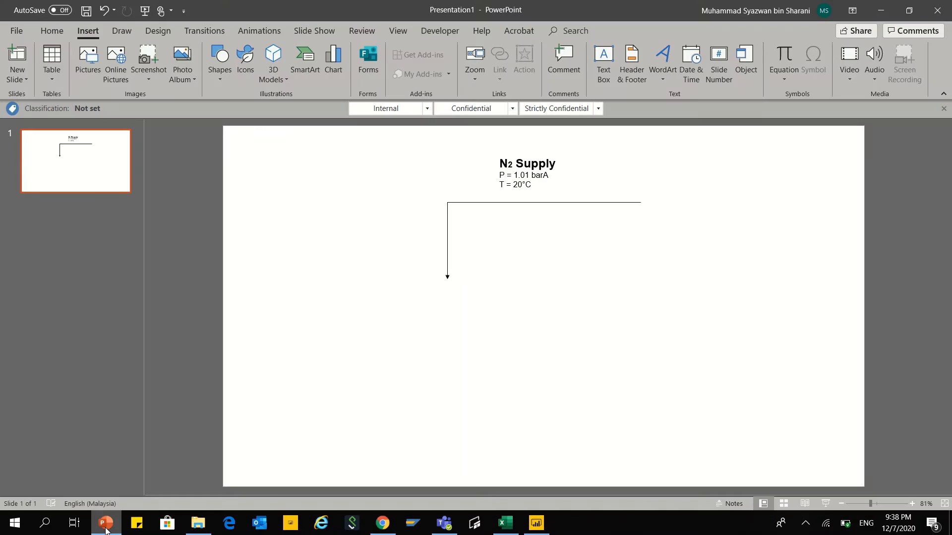
click(548, 203)
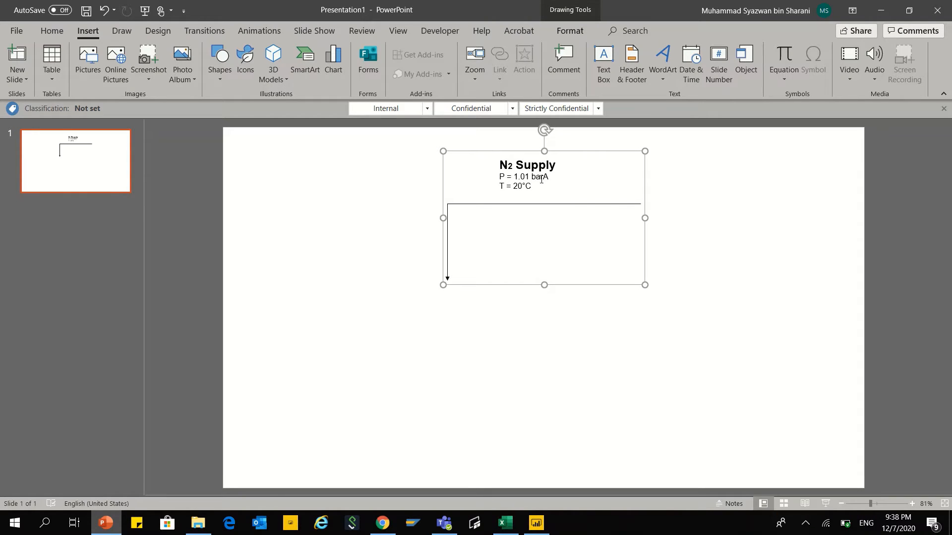
right_click(583, 154)
click(625, 291)
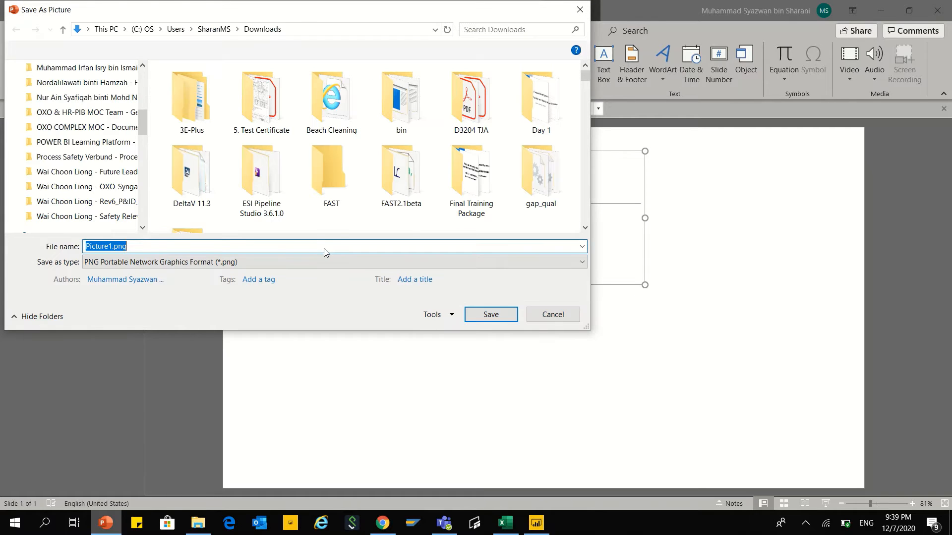
click(69, 133)
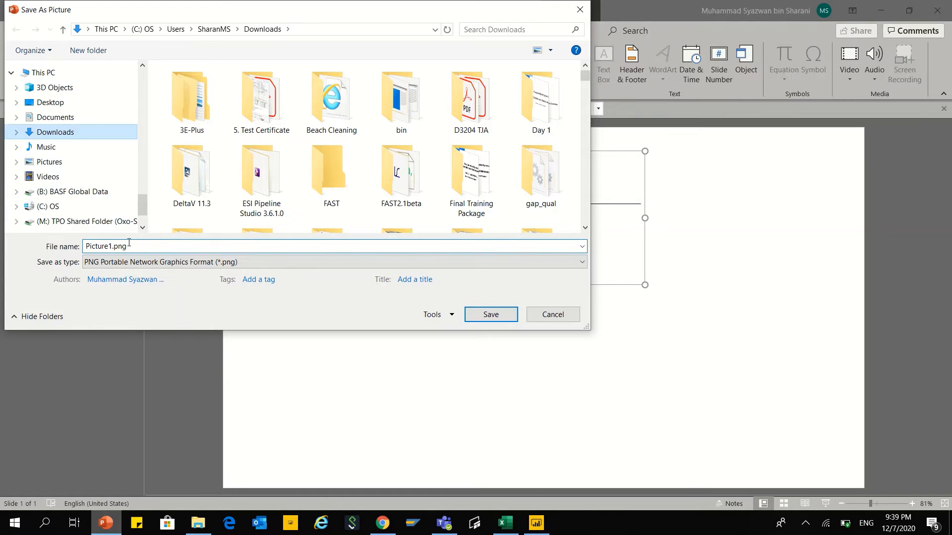
click(113, 246)
double_click(113, 246)
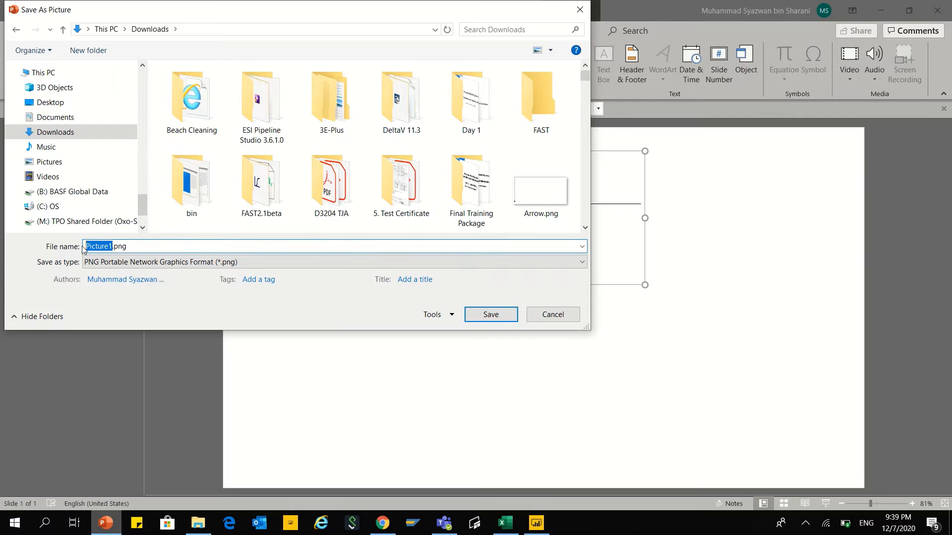
text(N2S)
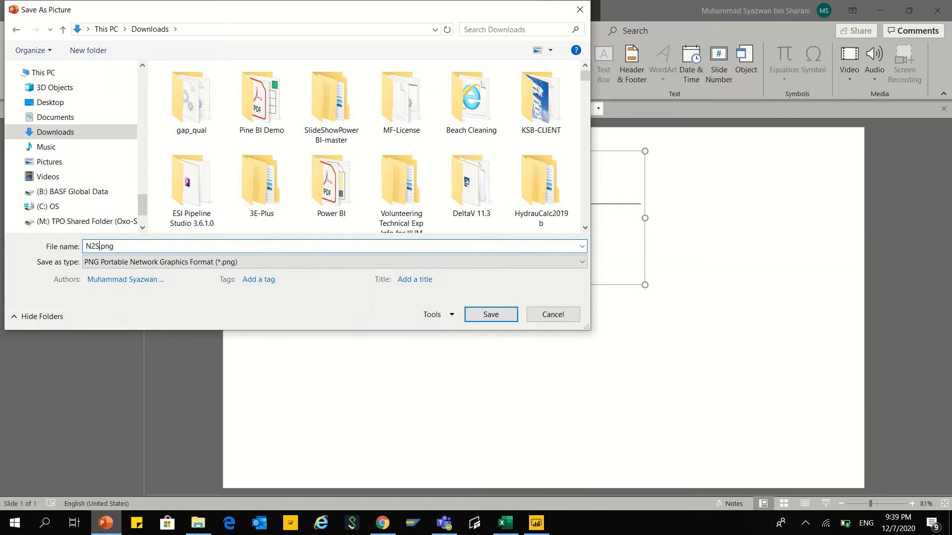
text(upply)
click(489, 316)
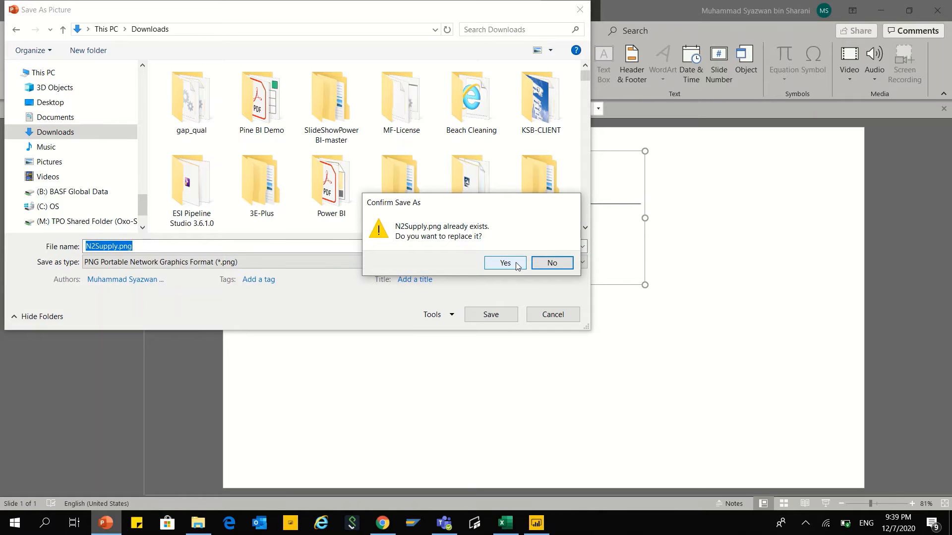
click(517, 266)
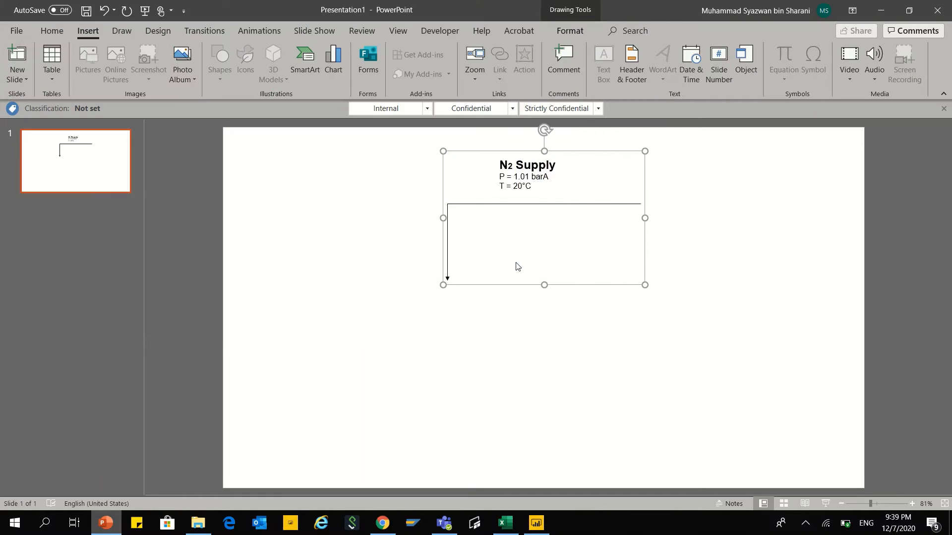
click(571, 373)
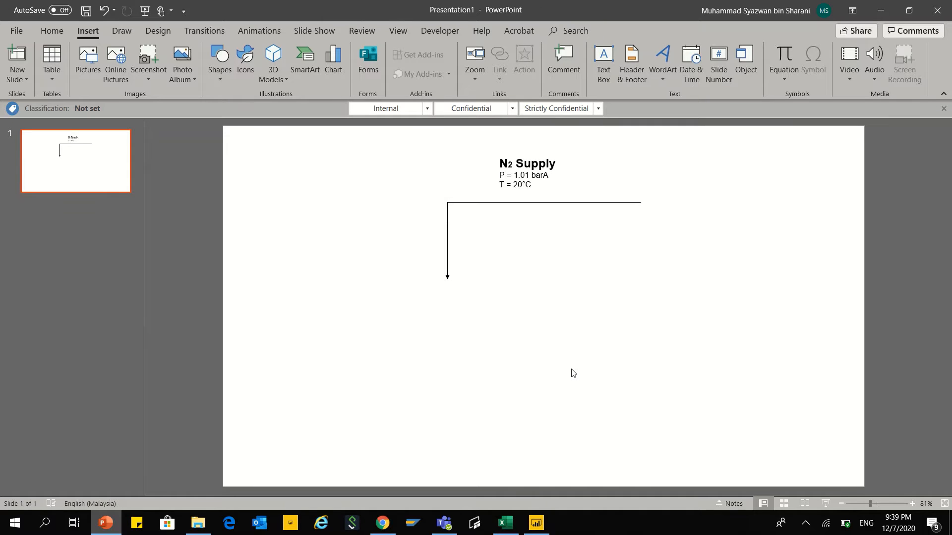
Step: Switch back to Power BI and insert the N2Supply.png picture, searching Downloads for "n2s"
click(537, 524)
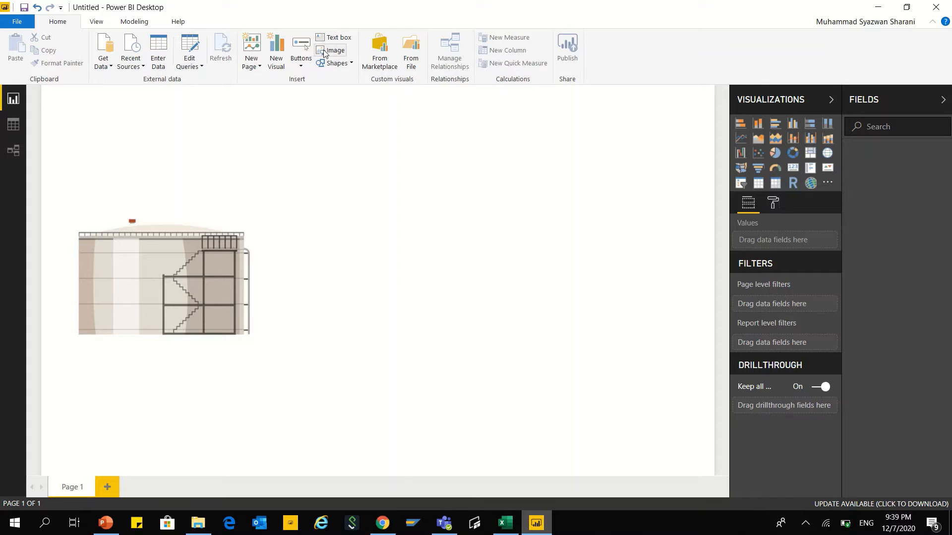
click(324, 51)
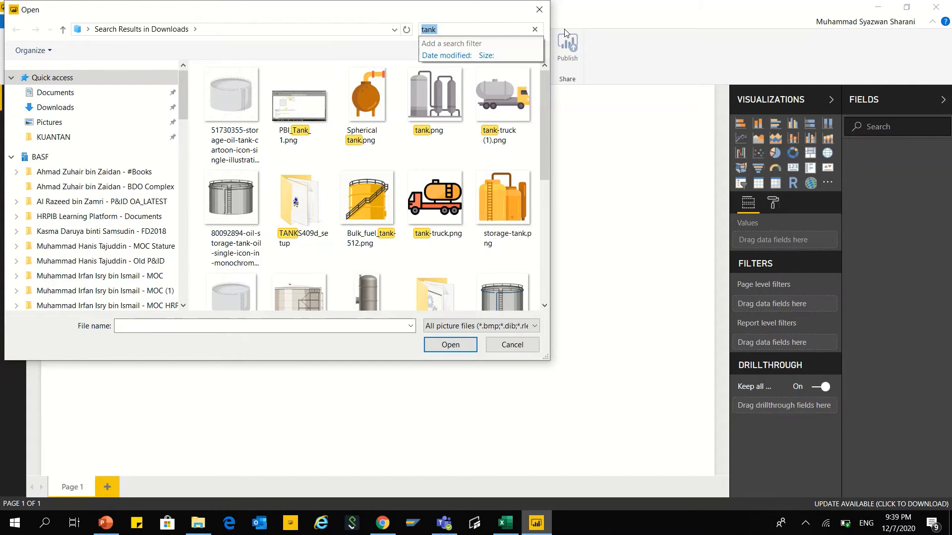
text(n2s)
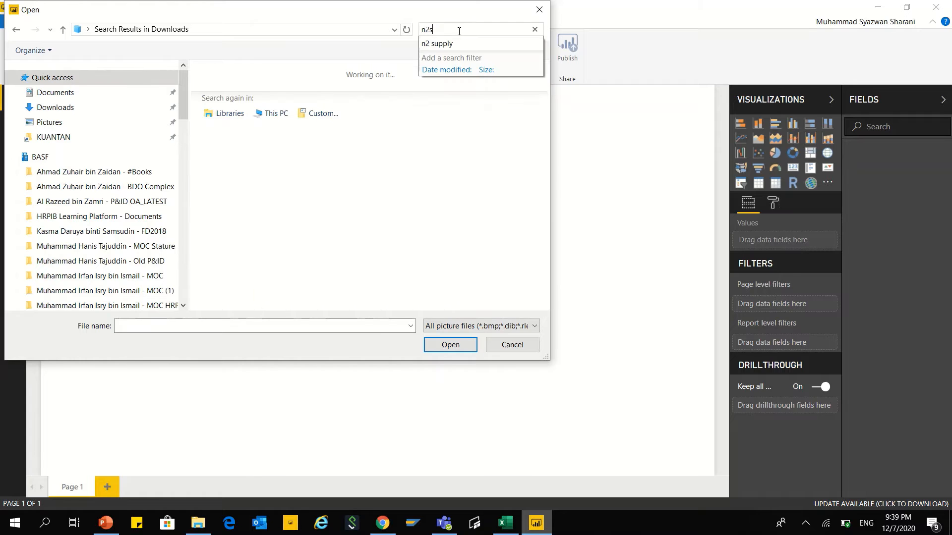
click(232, 102)
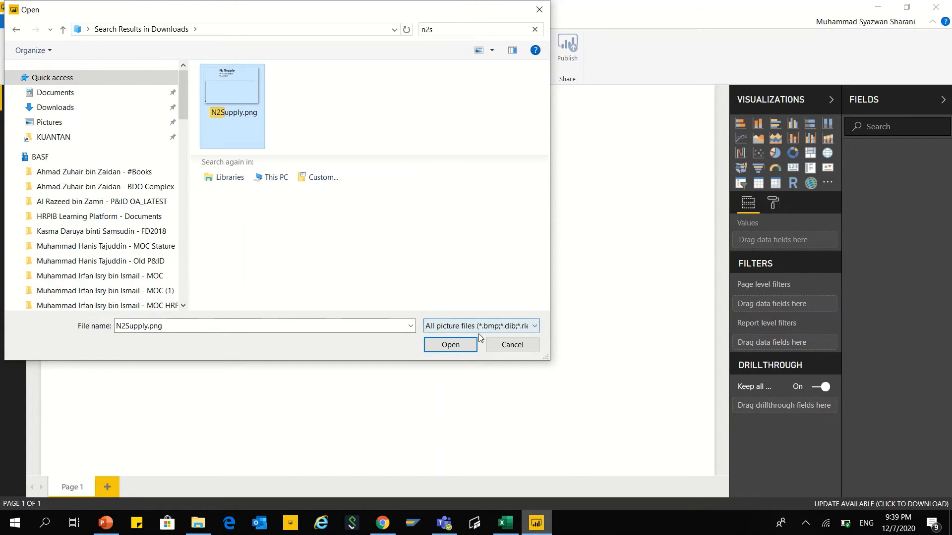
click(437, 347)
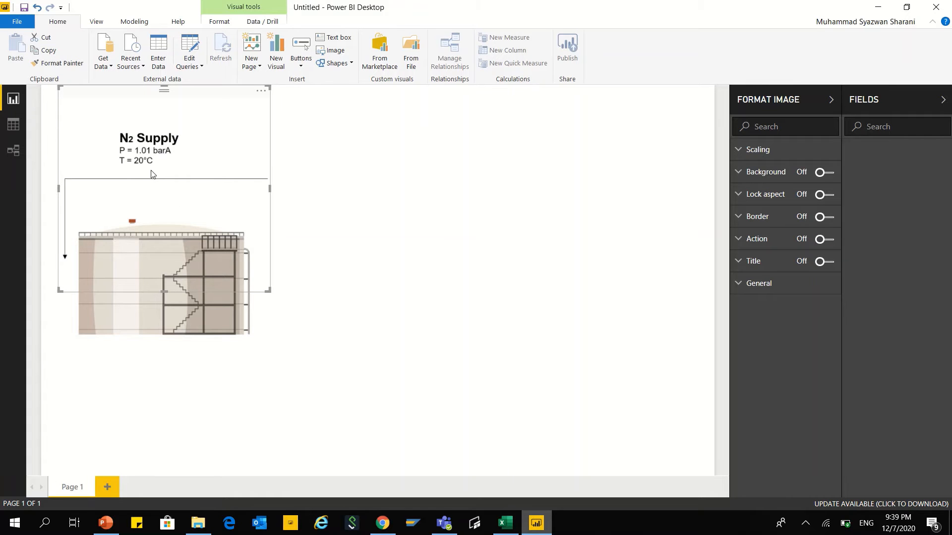
Step: Shrink the N2 Supply image and position it above the tank so its arrow points at the tank roof
drag(154, 171, 247, 174)
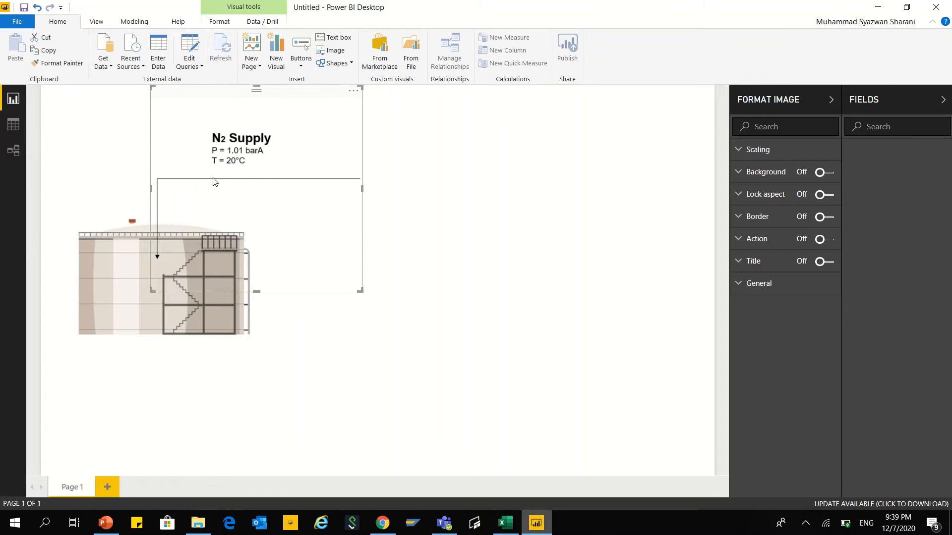
drag(361, 291, 349, 229)
drag(272, 155, 267, 155)
click(365, 183)
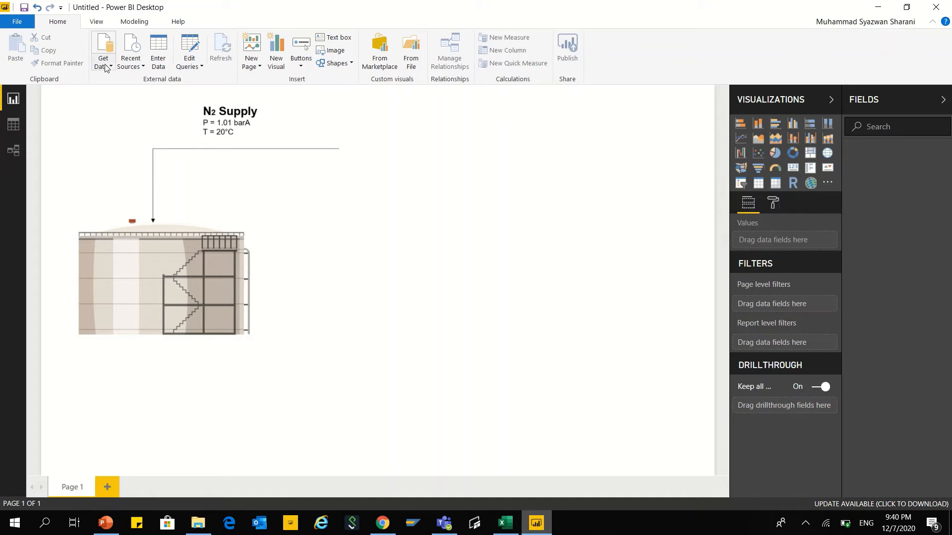
Step: Start a new what-if parameter and name it "Pressure rise (barA)"
click(133, 22)
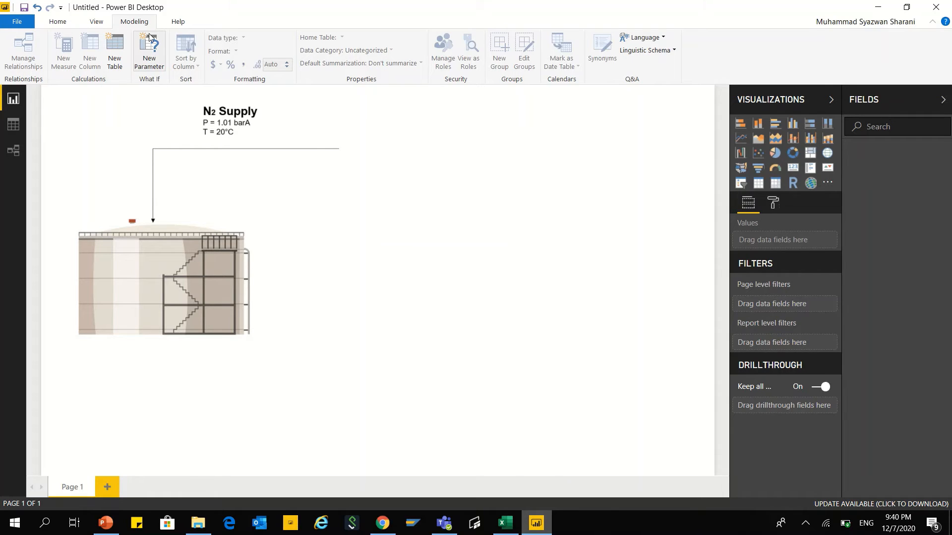
click(155, 72)
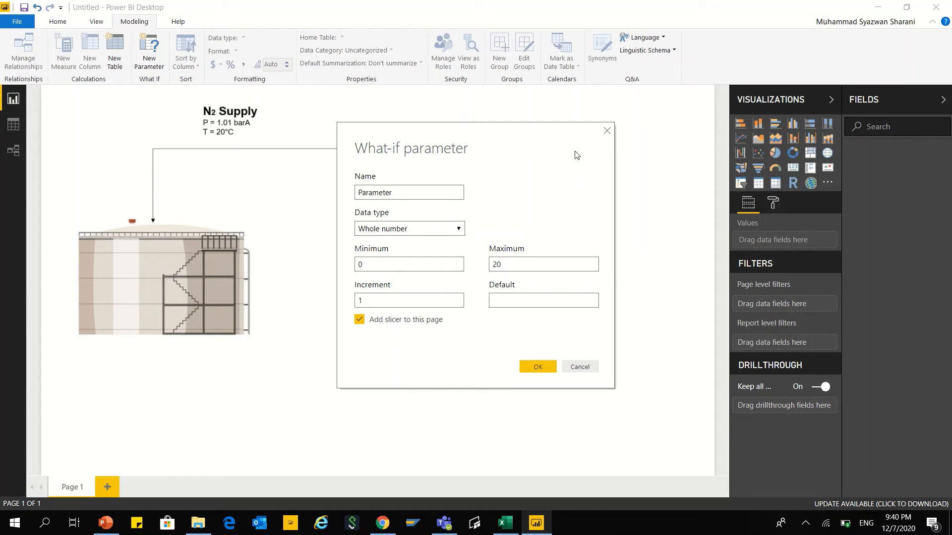
click(415, 194)
key(BackSpace)
key(BackSpace)
key(BackSpace)
key(BackSpace)
key(BackSpace)
key(BackSpace)
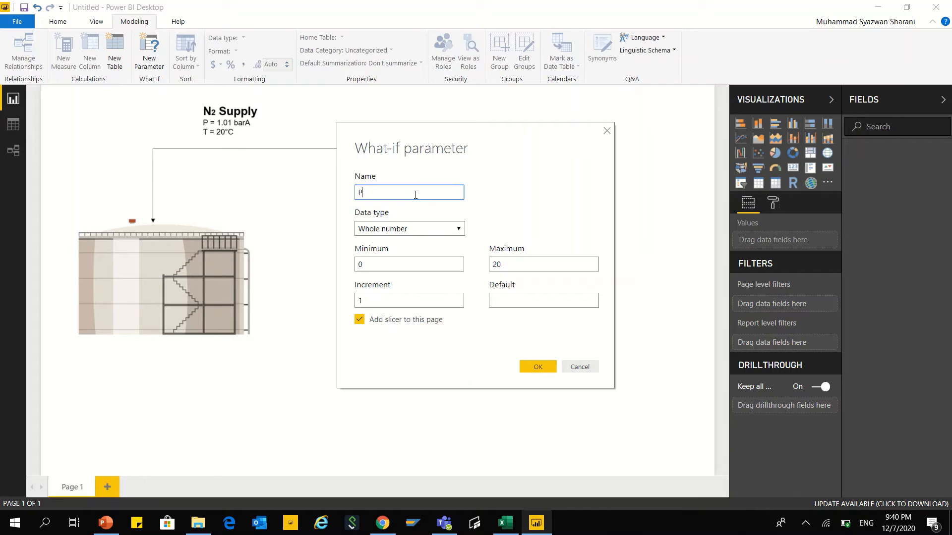
text(ressure rise ()
text(barA)A)
Step: Set the pressure rise parameter's data type to Decimal number and its maximum to 20
click(456, 229)
click(391, 263)
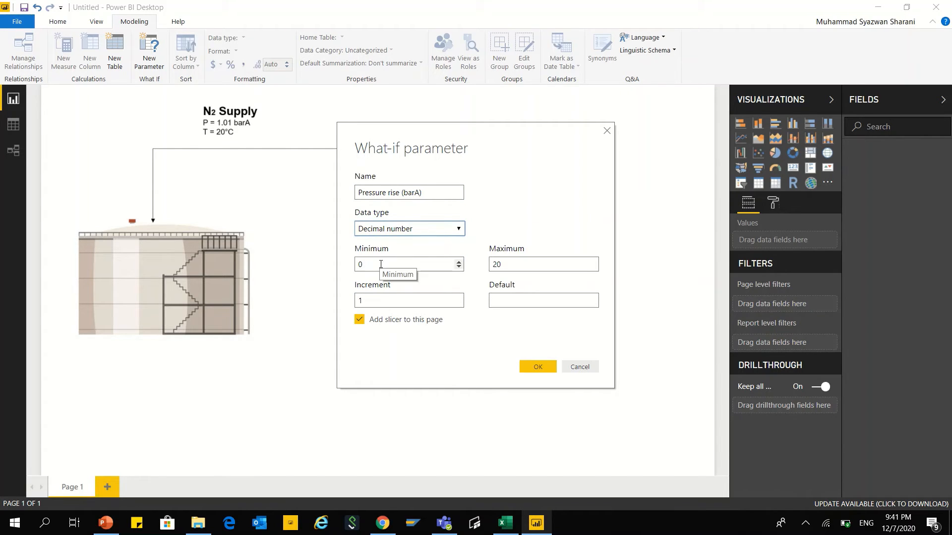
click(381, 264)
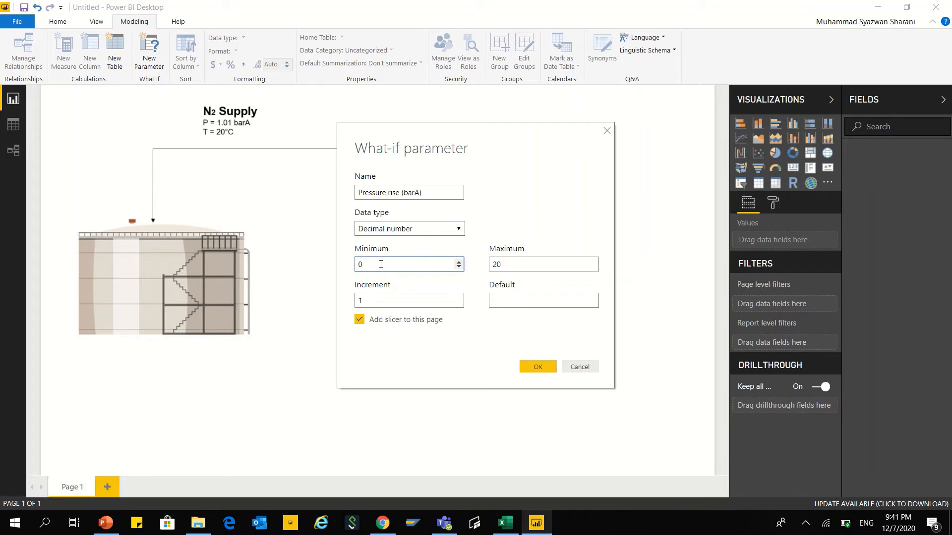
double_click(494, 266)
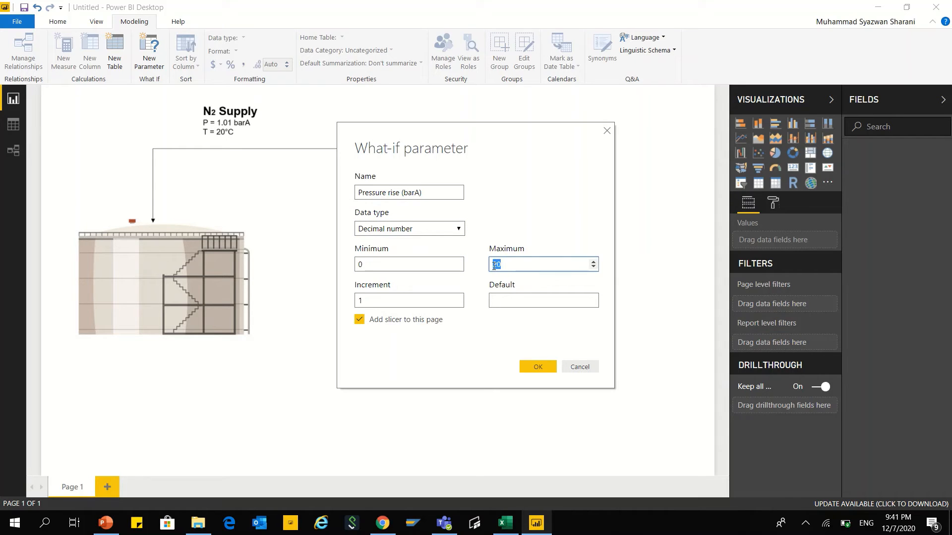
text(1)
text(0)
Step: Set the pressure rise parameter's increment to 0.1 and default to 0, and create it with its slicer on the page
click(369, 300)
double_click(359, 301)
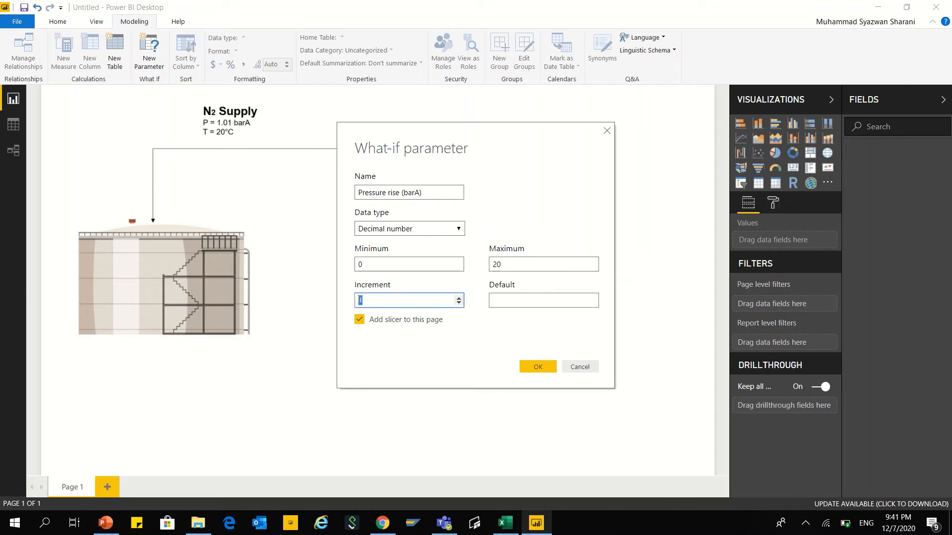
key(BackSpace)
text(0)
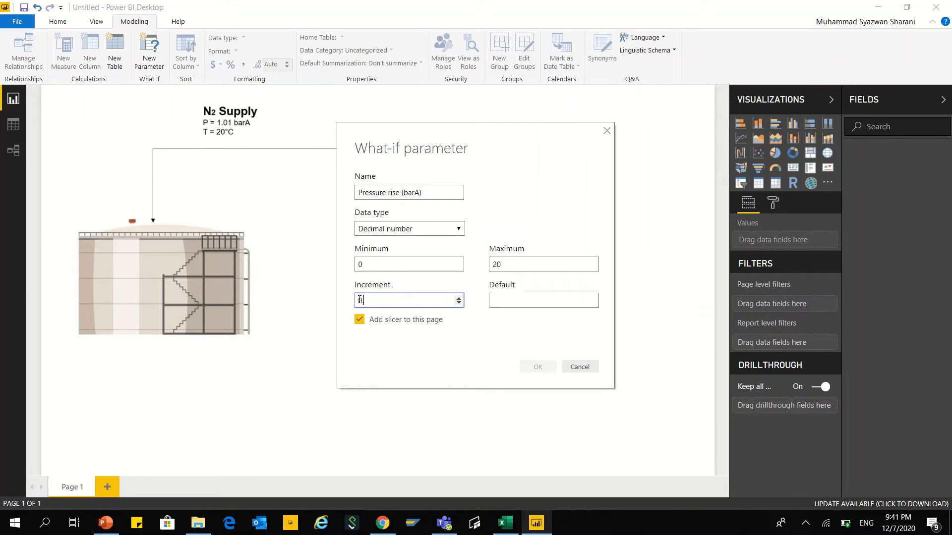
text(.1)
click(526, 300)
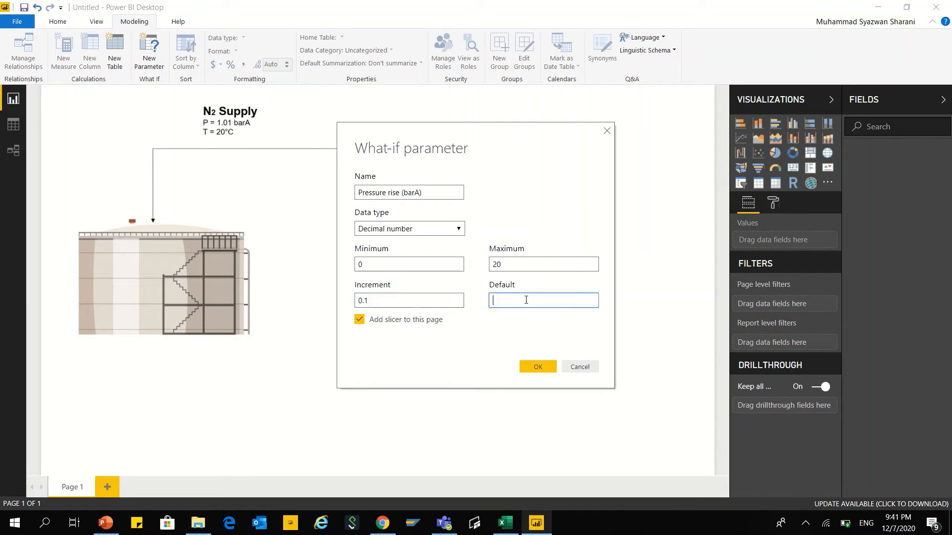
text(0)
click(521, 367)
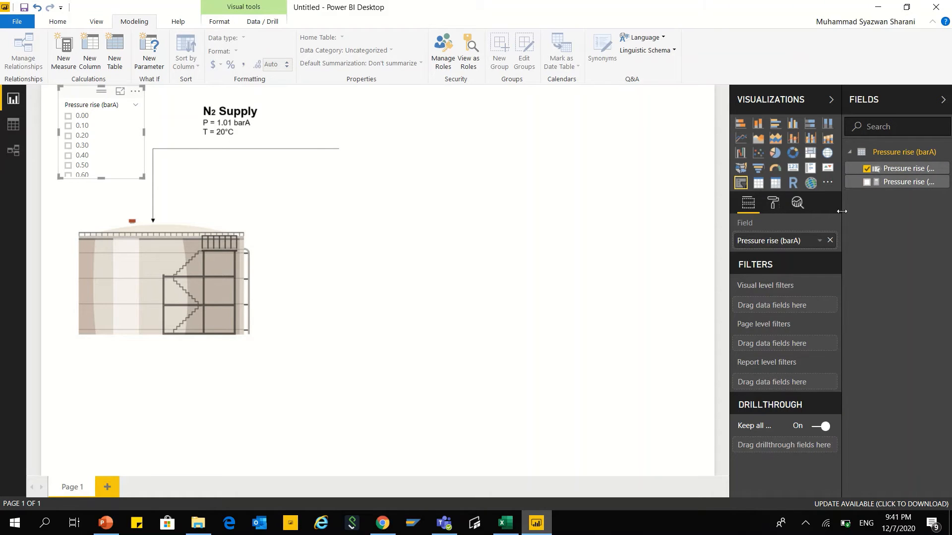
Step: Widen the field list, and place the pressure rise slicer beside the N2 supply line at a larger size
drag(838, 212, 783, 211)
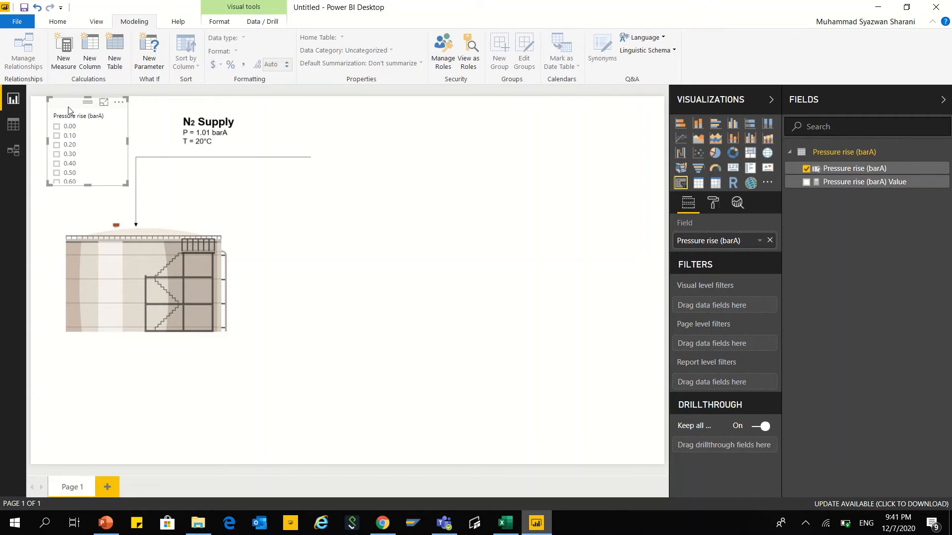
drag(69, 110, 358, 169)
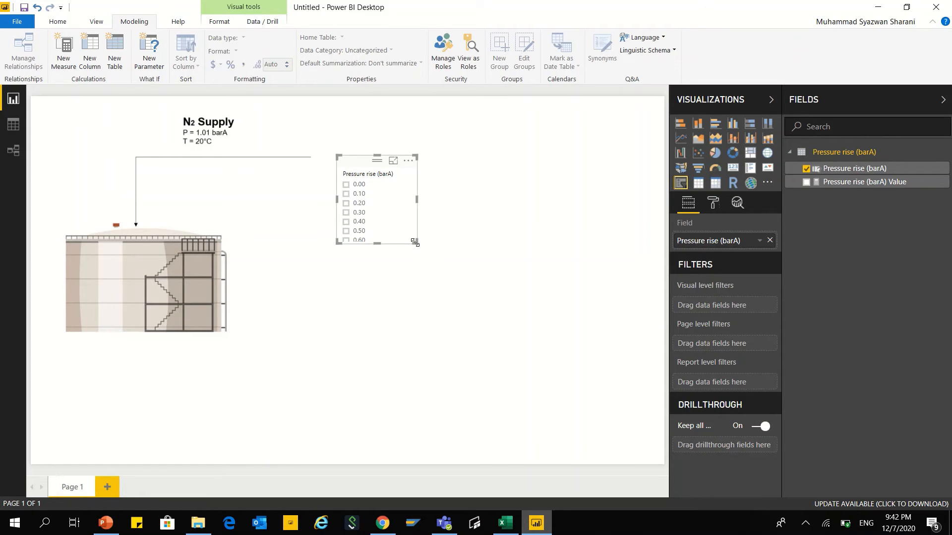
drag(419, 247, 483, 274)
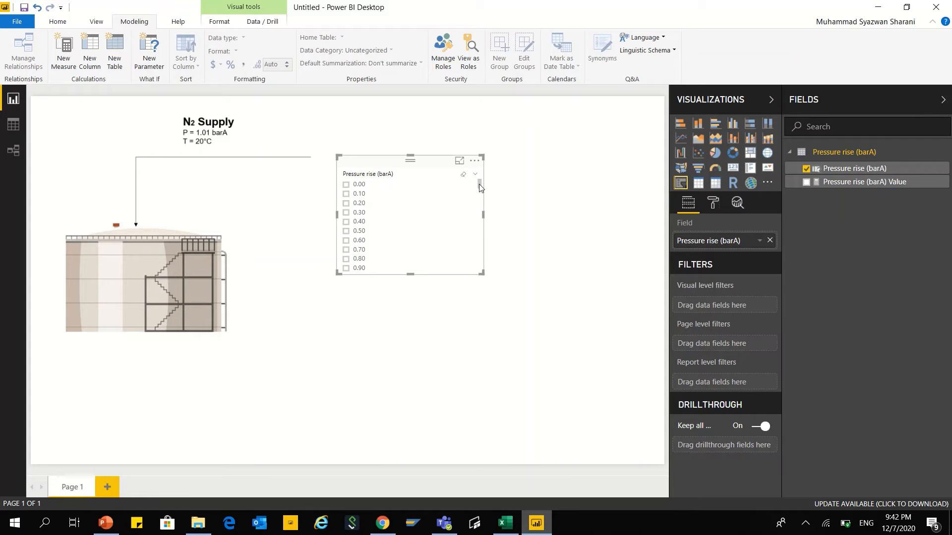
Step: Switch the pressure rise slicer from a list to Single Value and reduce its height to fit the slider
drag(480, 185, 474, 316)
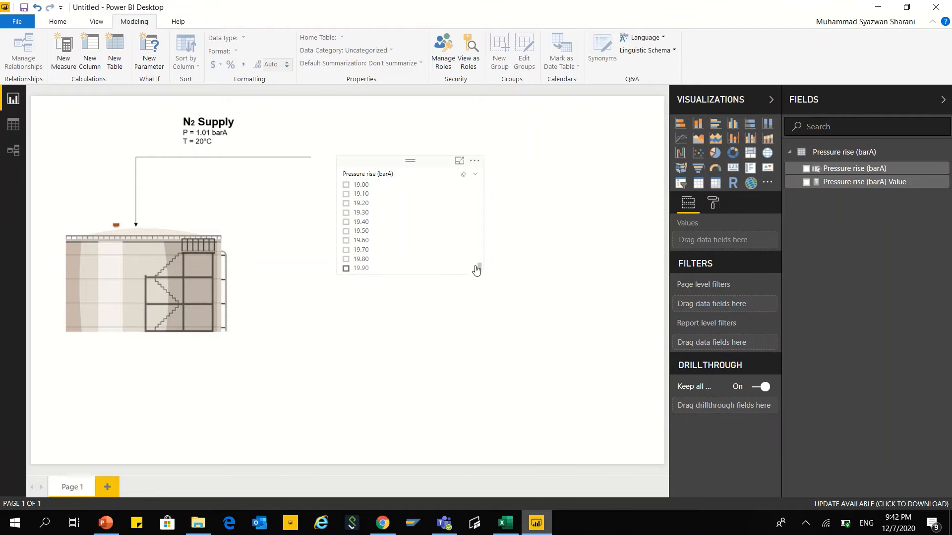
mouse_move(480, 271)
mouse_down()
mouse_move(471, 264)
mouse_move(479, 268)
mouse_up()
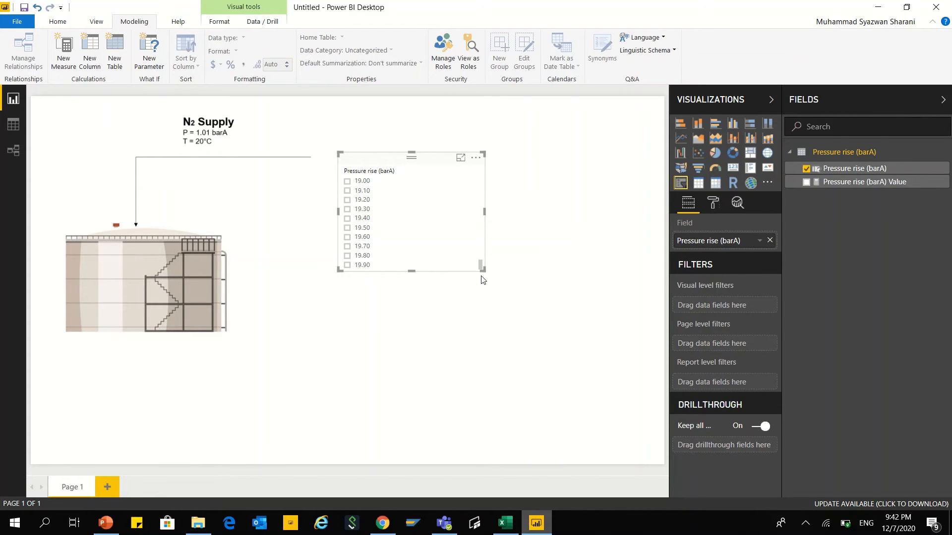
drag(480, 267, 482, 189)
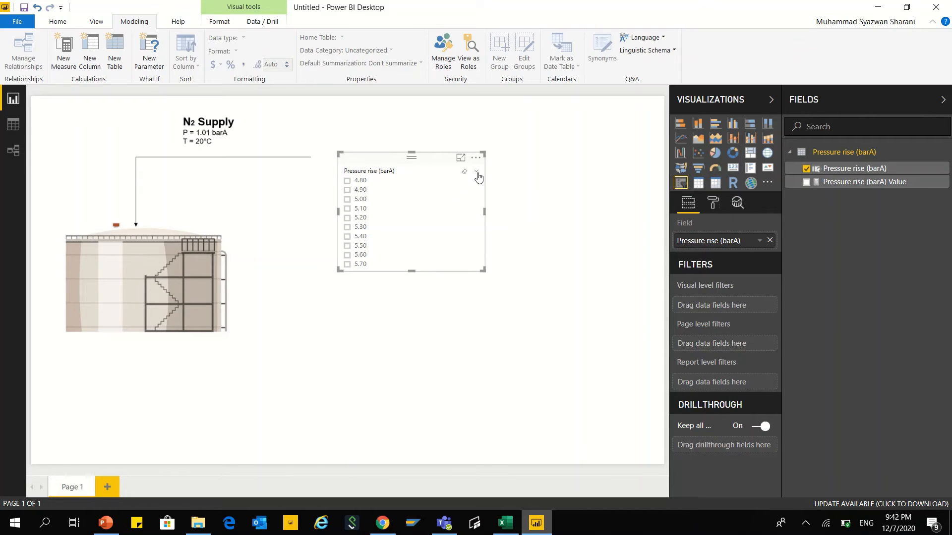
click(476, 173)
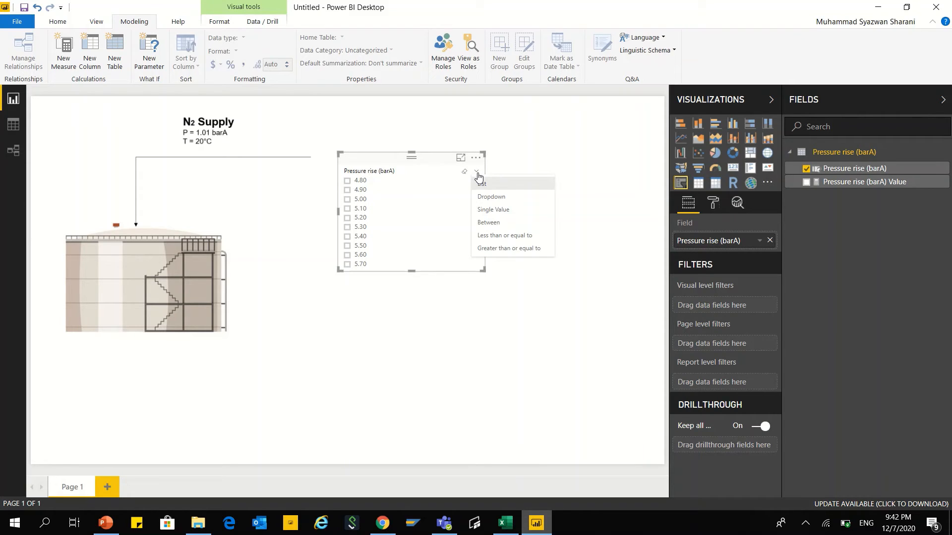
click(487, 210)
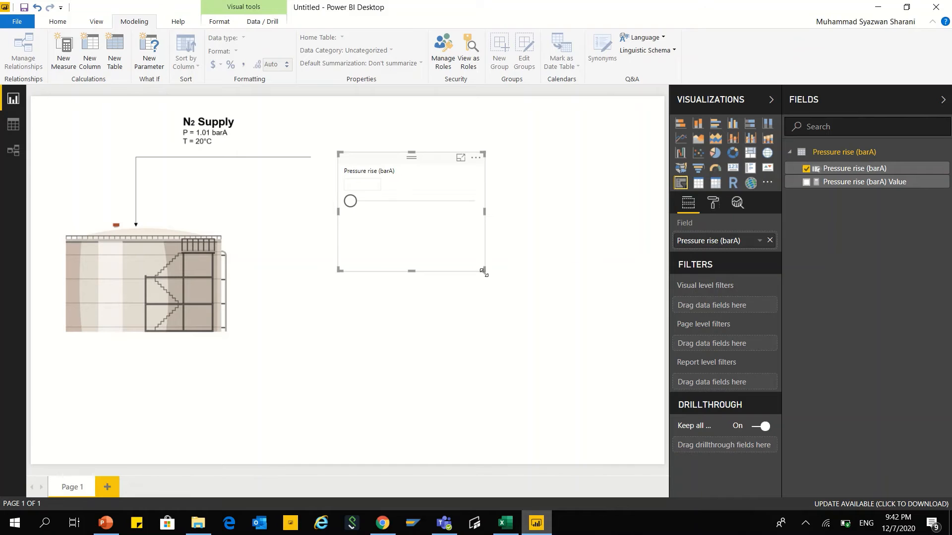
drag(483, 269, 489, 225)
click(489, 226)
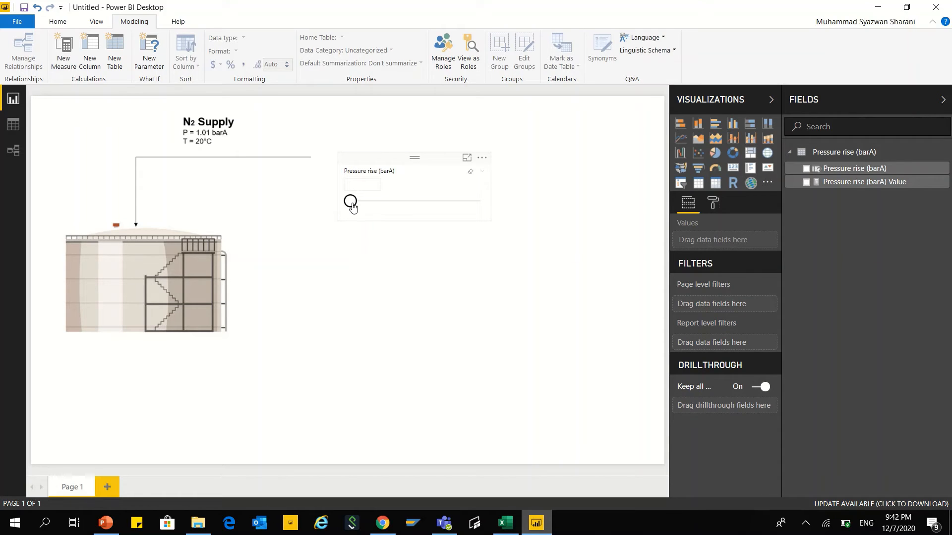
Step: Set the pressure rise slicer to 5 and move it slightly higher on the page
drag(352, 207, 386, 205)
click(385, 204)
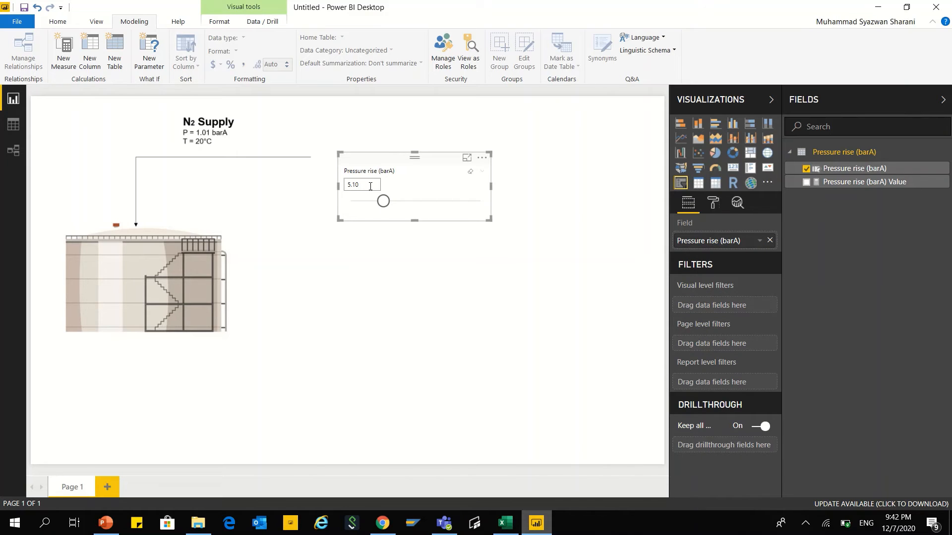
click(370, 185)
text(5)
key(Return)
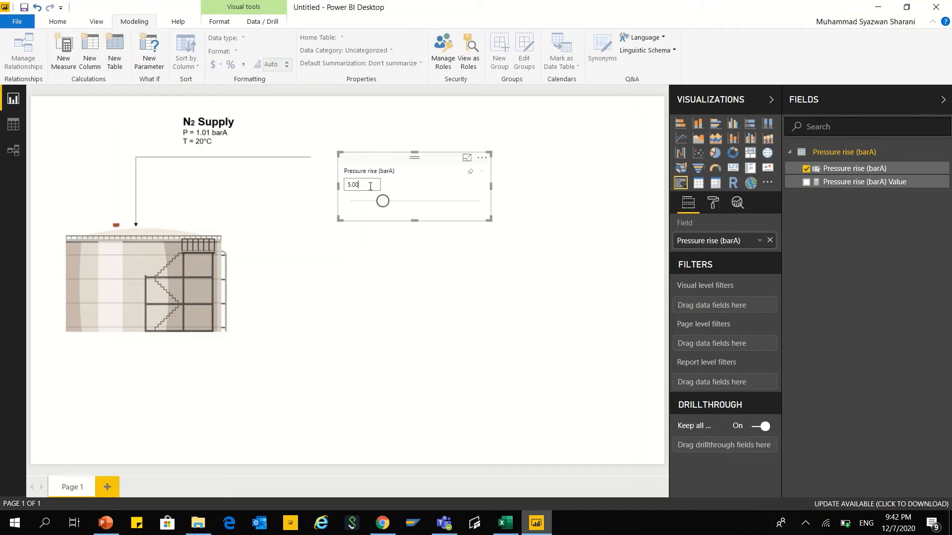
click(408, 263)
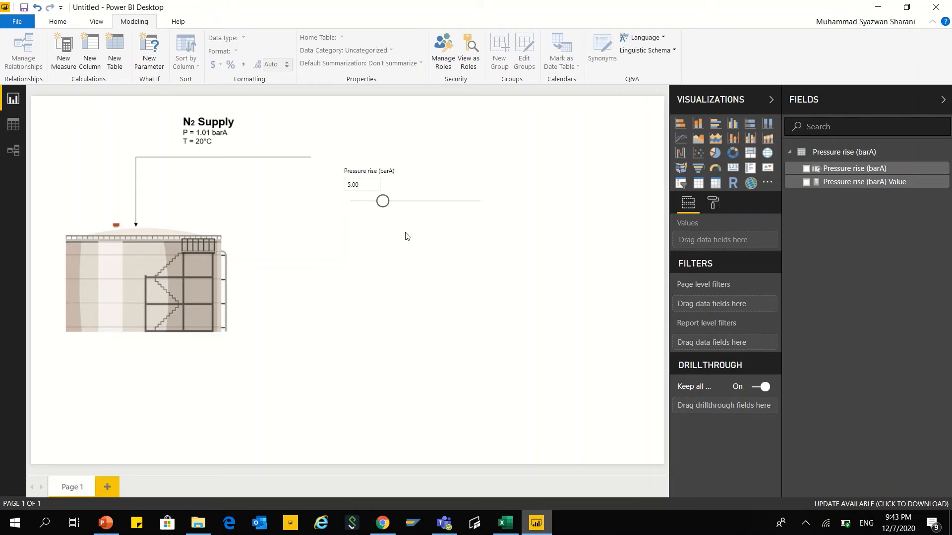
drag(390, 170, 391, 157)
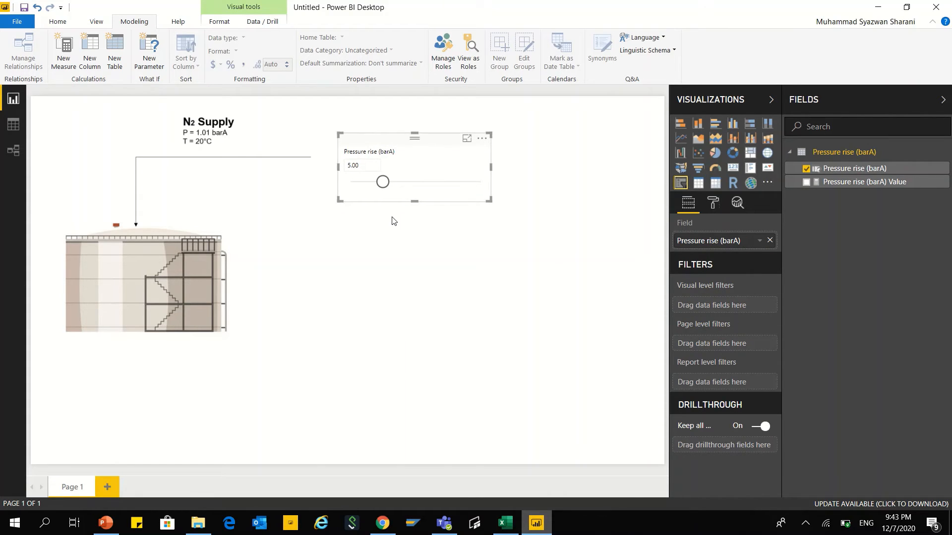
click(393, 221)
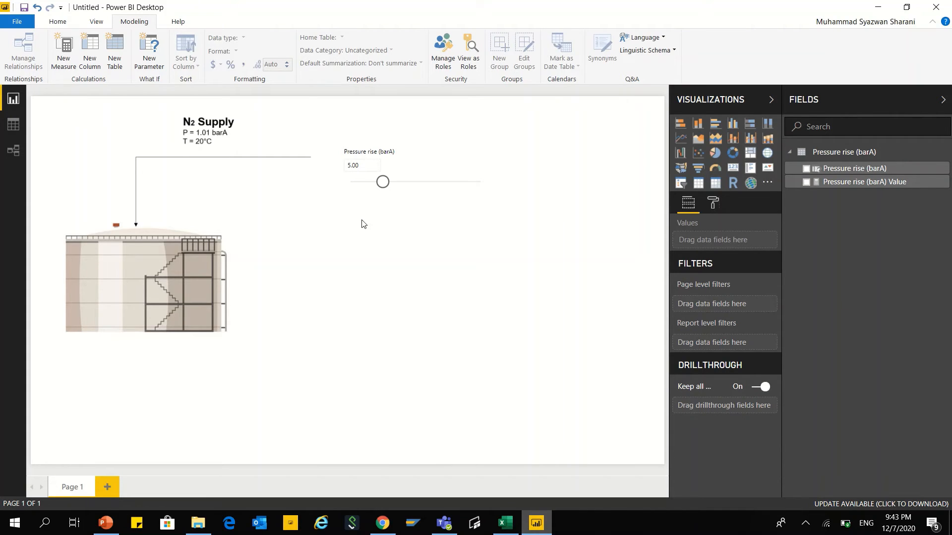
Step: Start another what-if parameter and name it "Tank Volume (m3)"
click(149, 65)
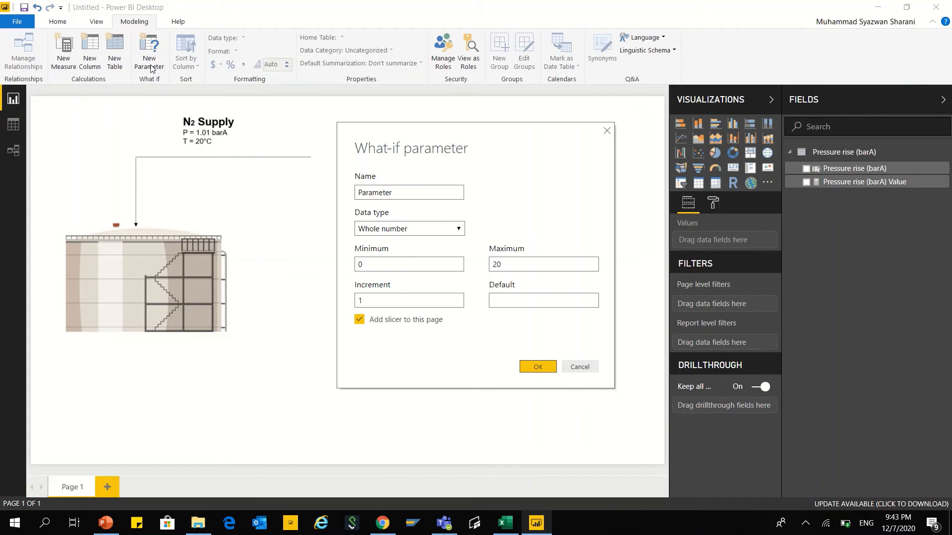
click(402, 194)
drag(401, 194, 356, 195)
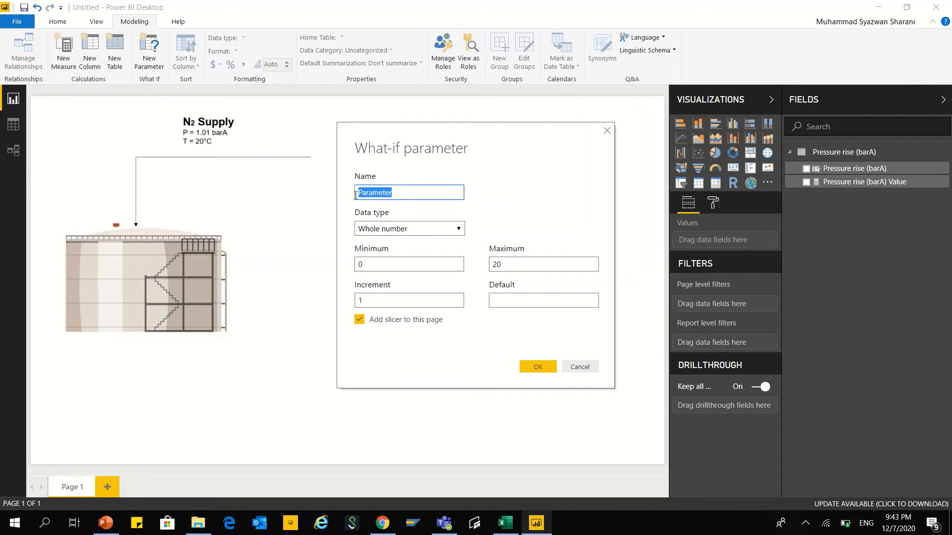
text(Tank Volume (m3))
Step: Set the tank volume parameter's maximum to 5000 and default to 0, and create it with its slicer
drag(557, 264, 488, 273)
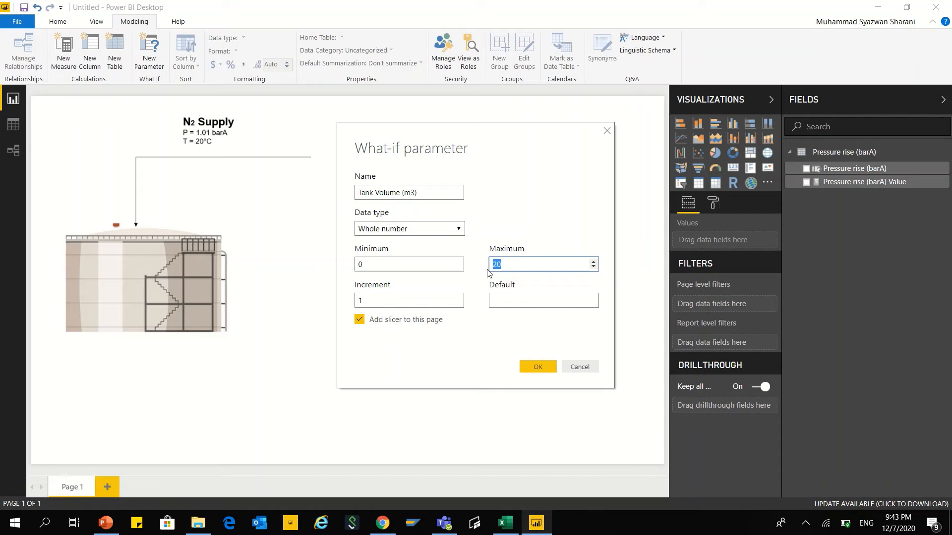
text(1)
text(00)
key(BackSpace)
key(BackSpace)
text(5000)
click(426, 300)
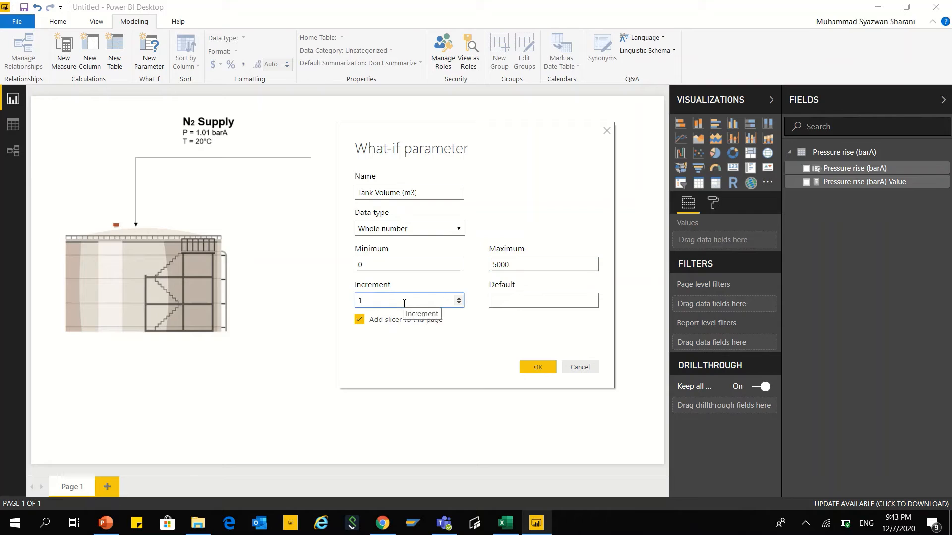
click(522, 304)
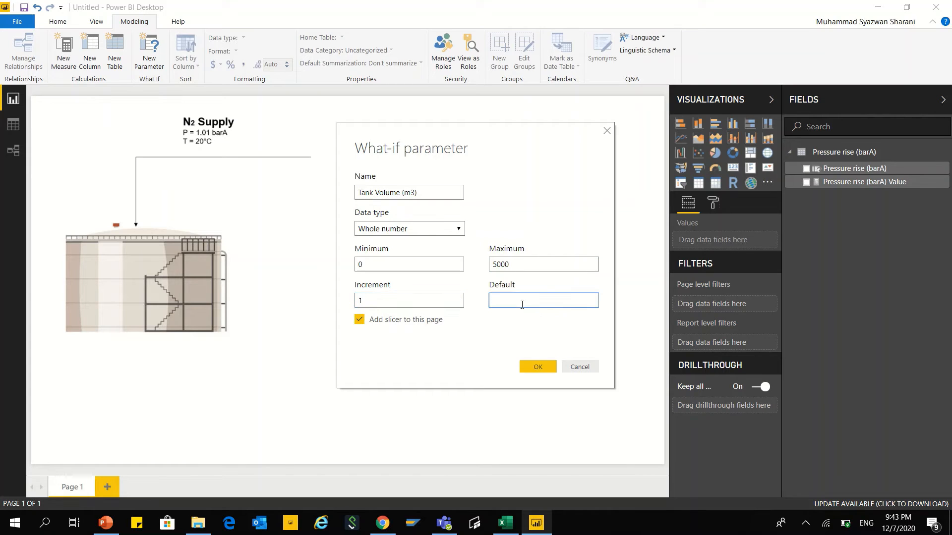
text(0)
click(538, 367)
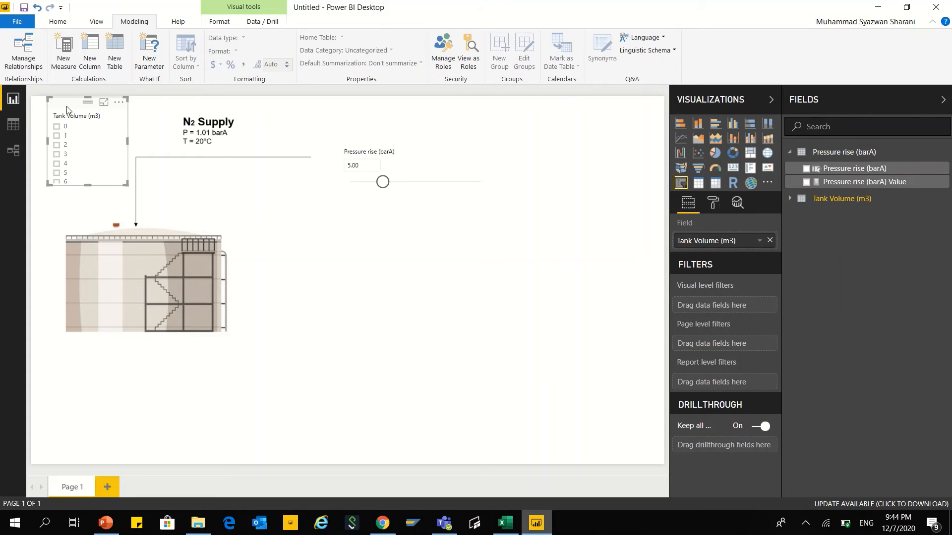
Step: Place the tank volume slicer below the pressure rise slicer as a Single Value slider, made wider and shorter
drag(66, 106, 370, 210)
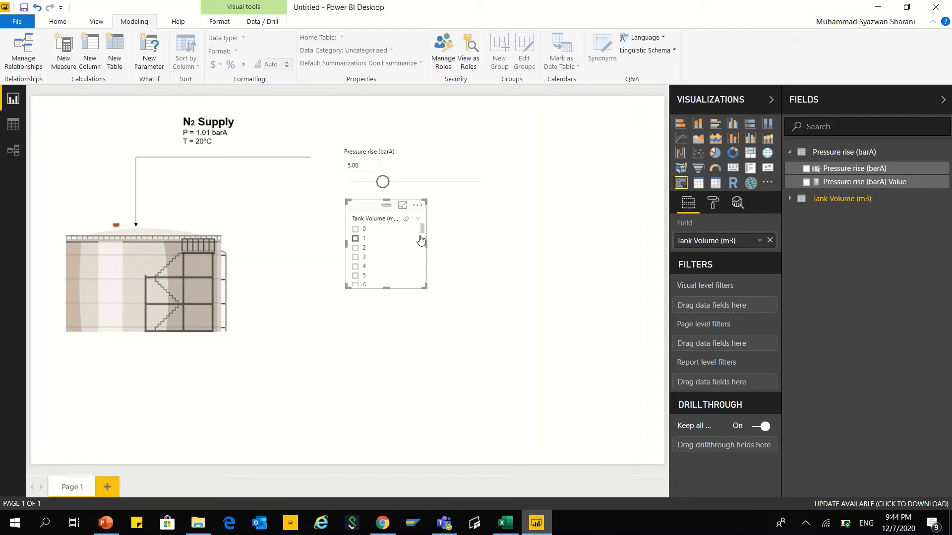
click(419, 220)
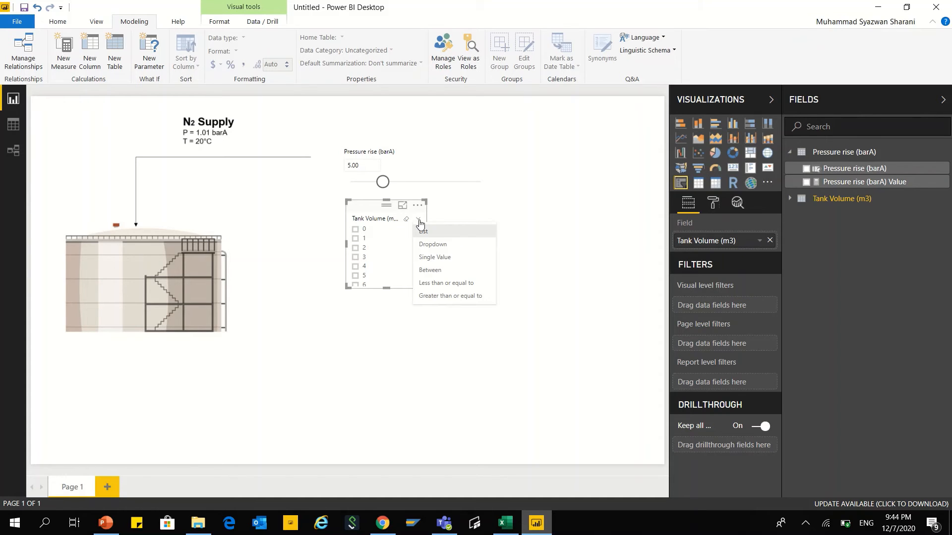
click(427, 258)
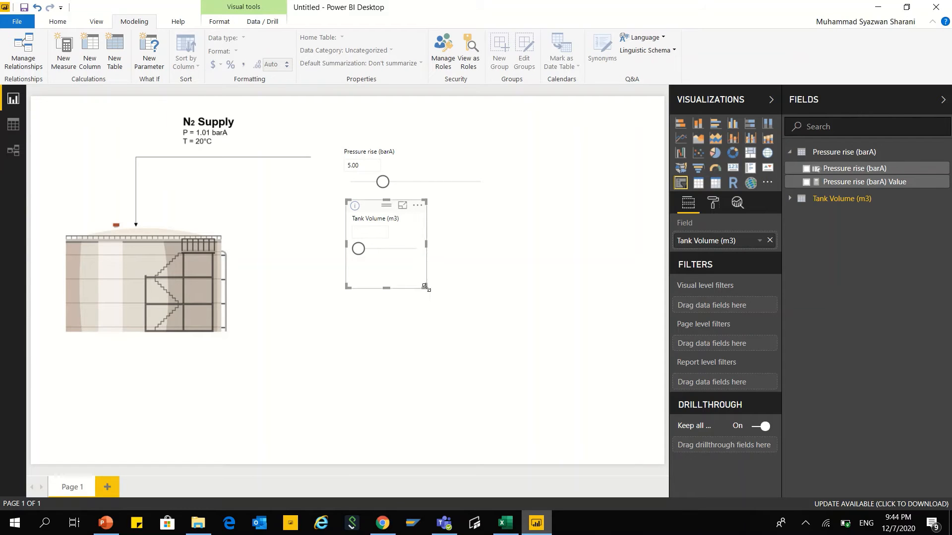
drag(424, 288, 496, 263)
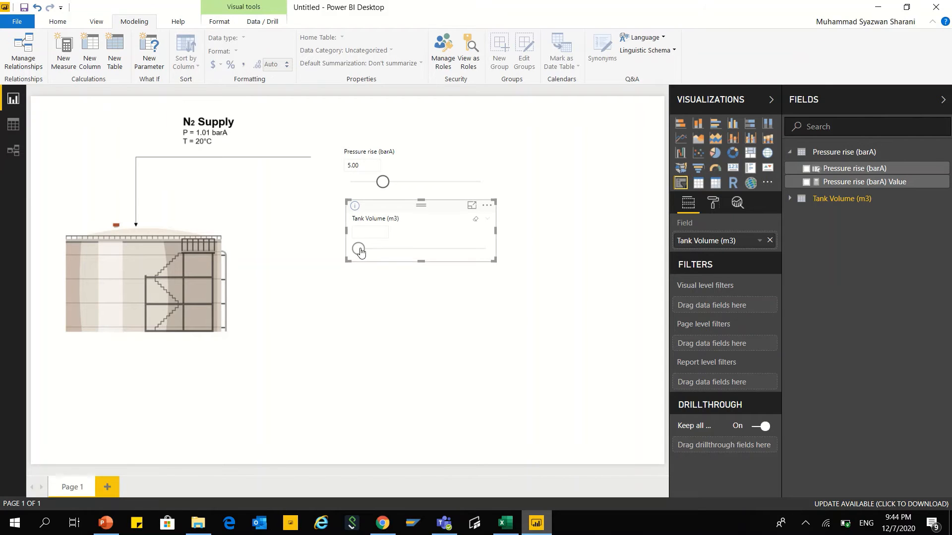
Step: Set the tank volume slicer to 200
mouse_move(358, 248)
mouse_down()
mouse_move(403, 251)
mouse_move(383, 250)
mouse_up()
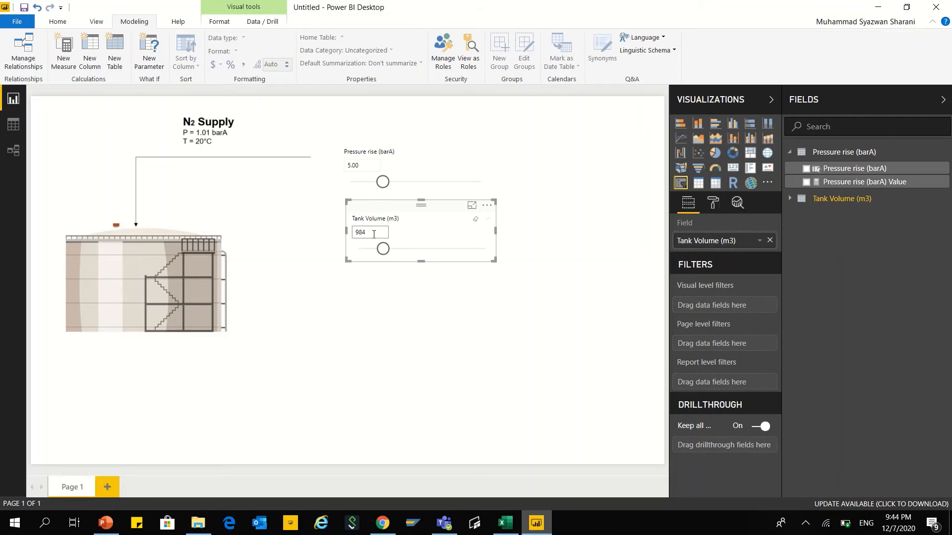
click(373, 232)
text(200)
key(Return)
click(421, 330)
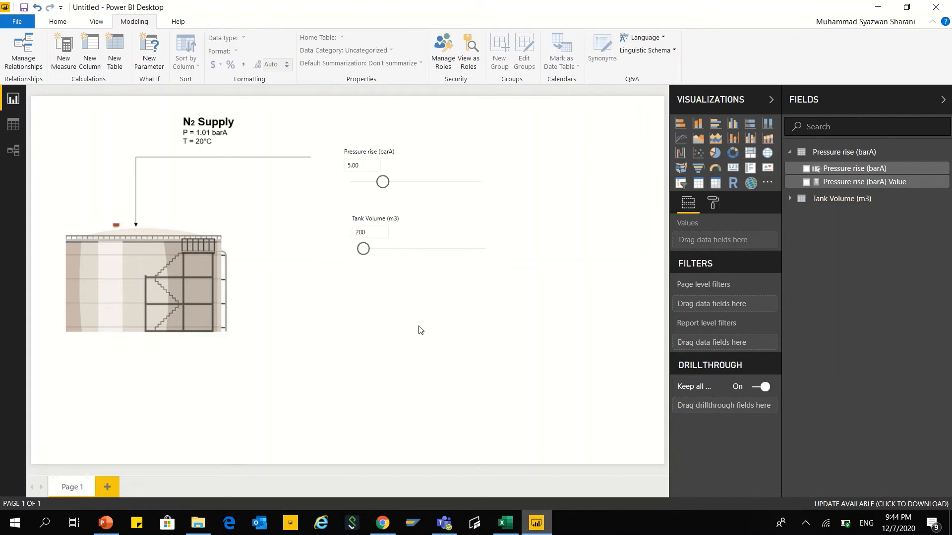
Step: Align the tank volume slicer with the left edge of the pressure rise slicer, and collapse the Pressure rise table's field list
click(402, 206)
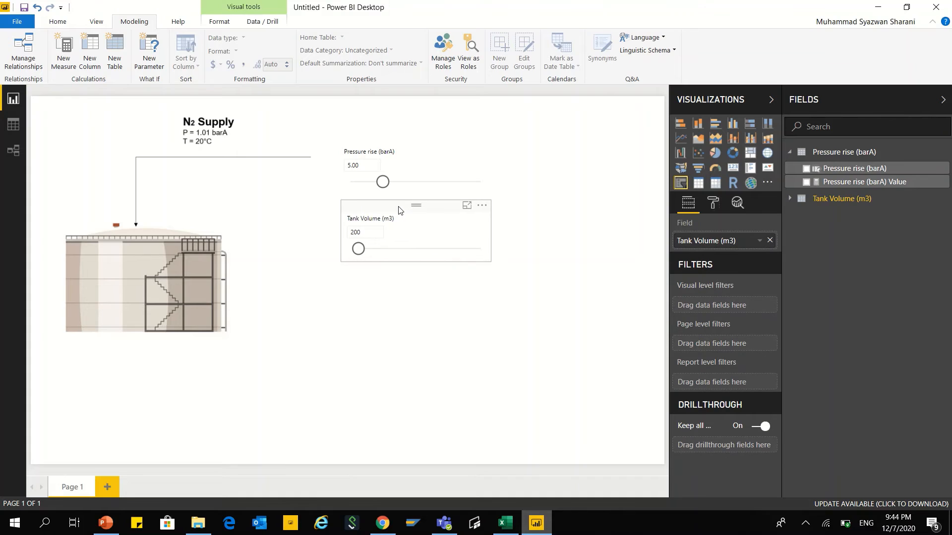
click(545, 216)
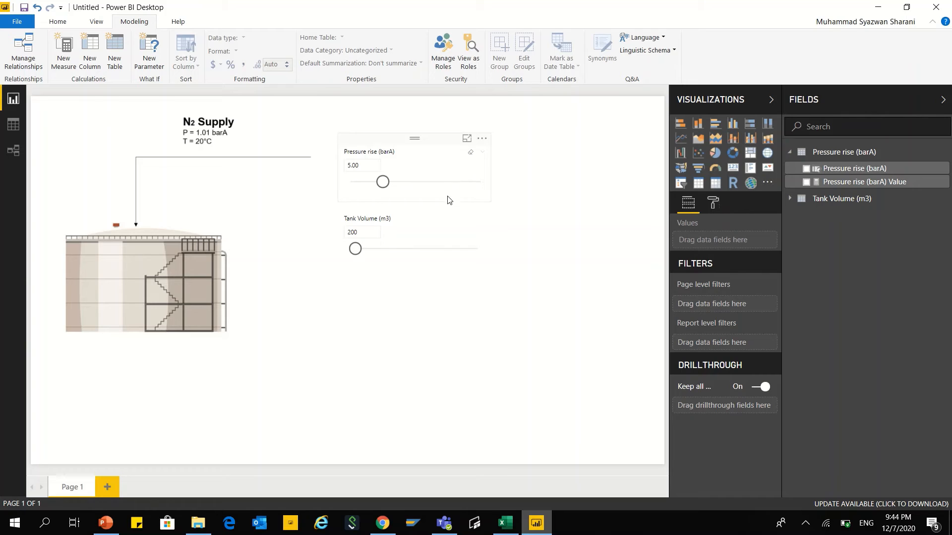
click(413, 218)
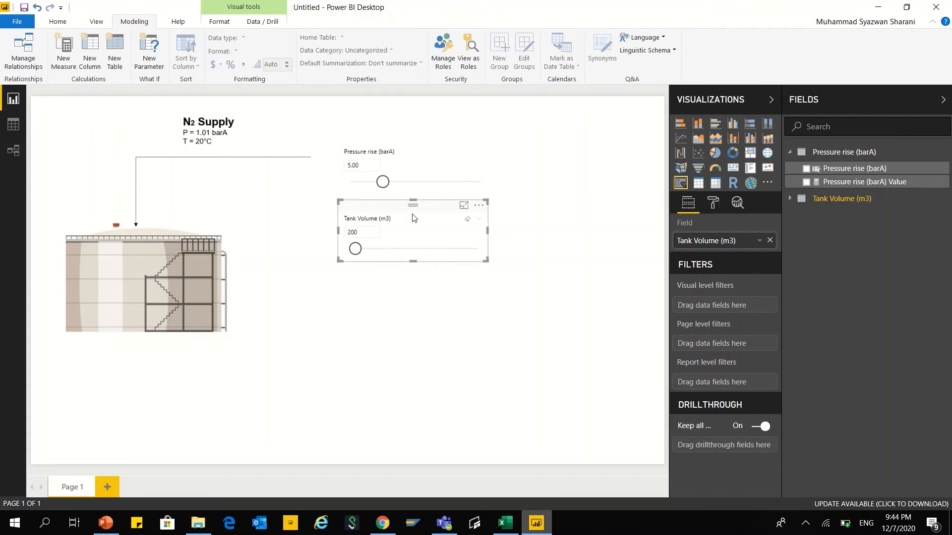
click(418, 313)
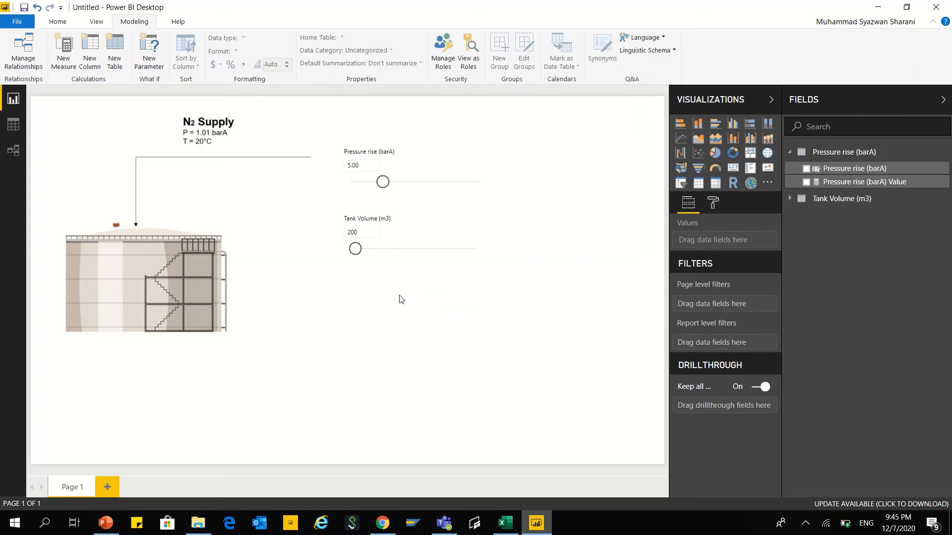
click(791, 152)
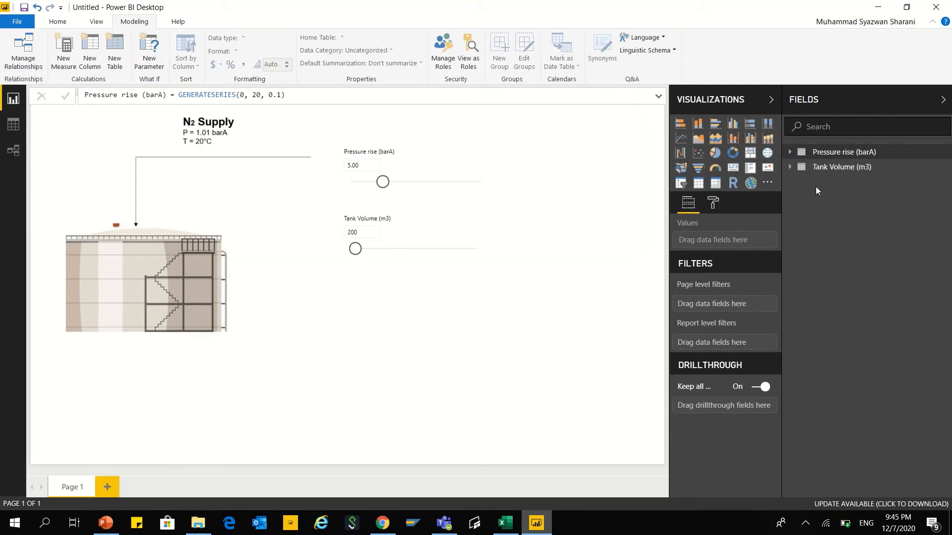
Step: Add a new measure to the Pressure rise (barA) table and name it "Volume of N2 Required (m3)"
click(822, 155)
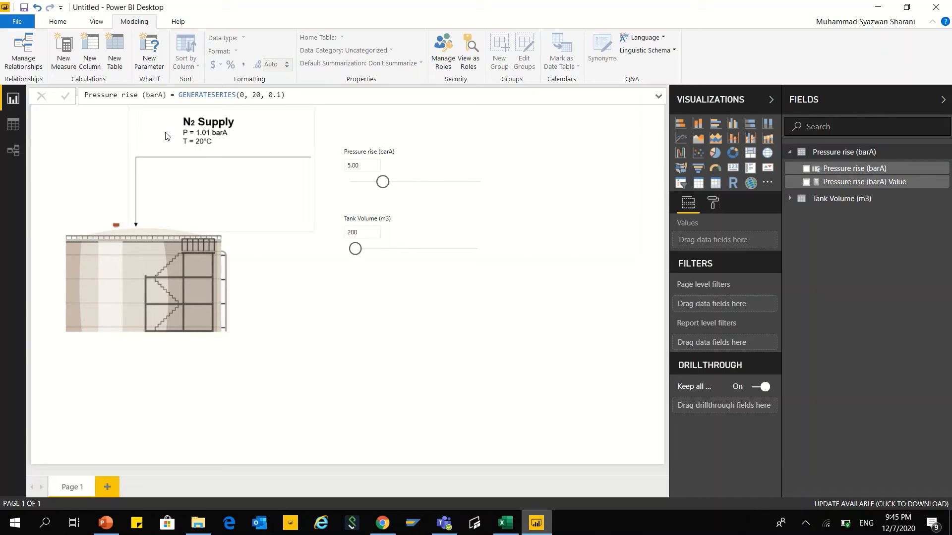
click(63, 59)
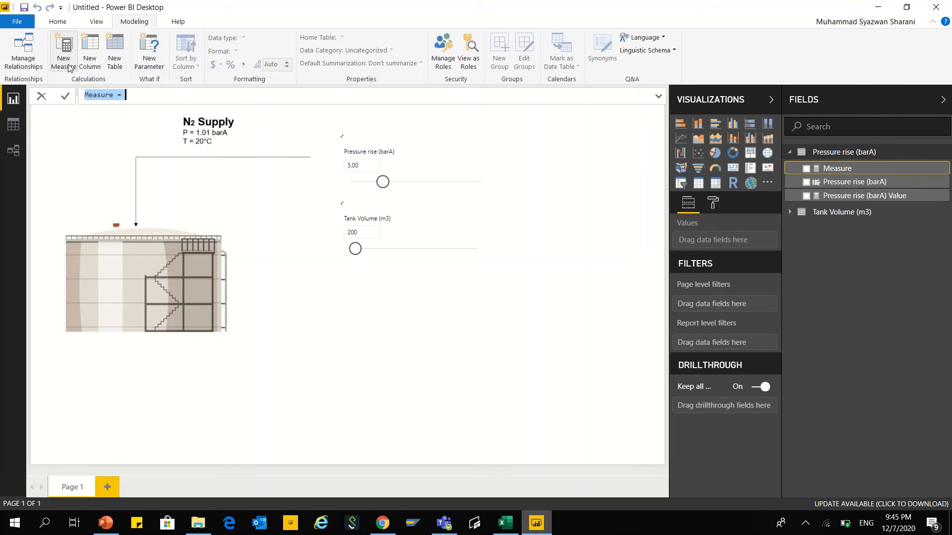
click(117, 95)
key(BackSpace)
key(BackSpace)
key(BackSpace)
key(BackSpace)
key(BackSpace)
key(BackSpace)
key(BackSpace)
text(Volume of N2 R)
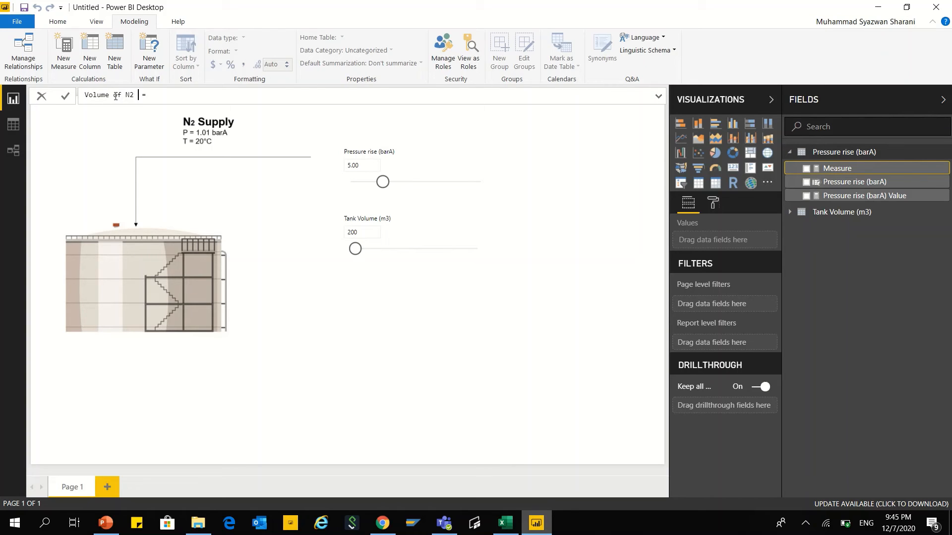
text(equired (m3))
click(223, 93)
Step: Switch to the Tank_N2_Pressurization workbook in Excel, review the formula for the required nitrogen volume V1, and return to Power BI
click(505, 523)
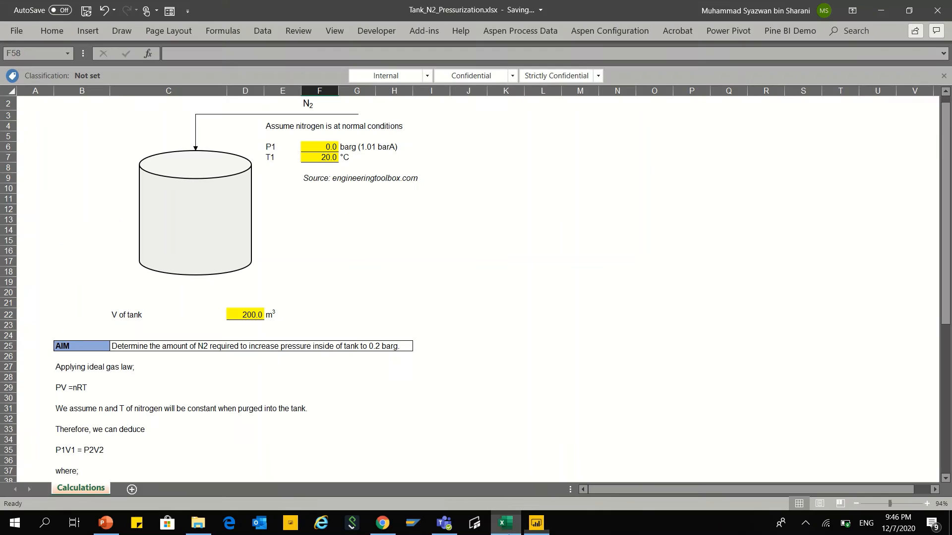
scroll(223, 287, down, 12)
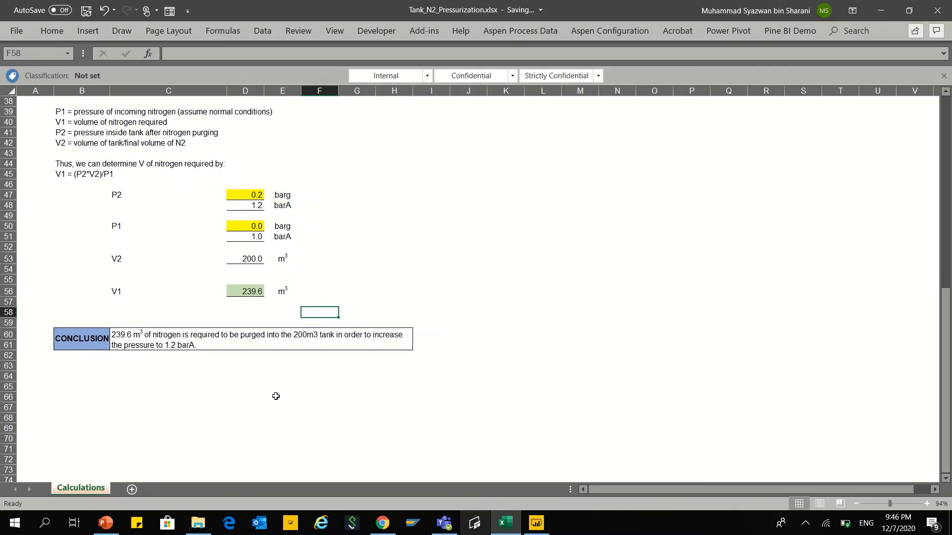
click(89, 173)
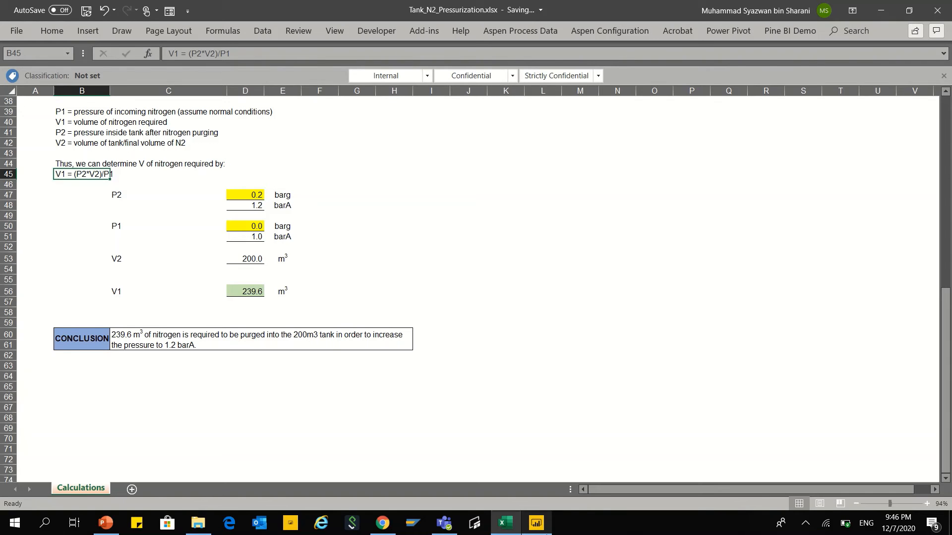
click(538, 524)
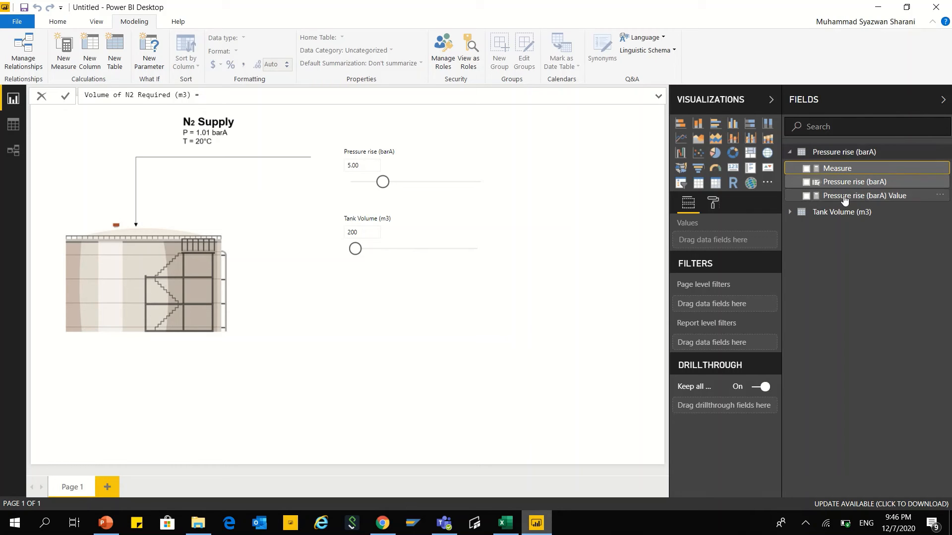
Step: Expand the Tank Volume (m3) table and begin the N2 volume measure's formula with 'Pressure rise (barA)'[Pressure rise (barA) Value]
click(790, 214)
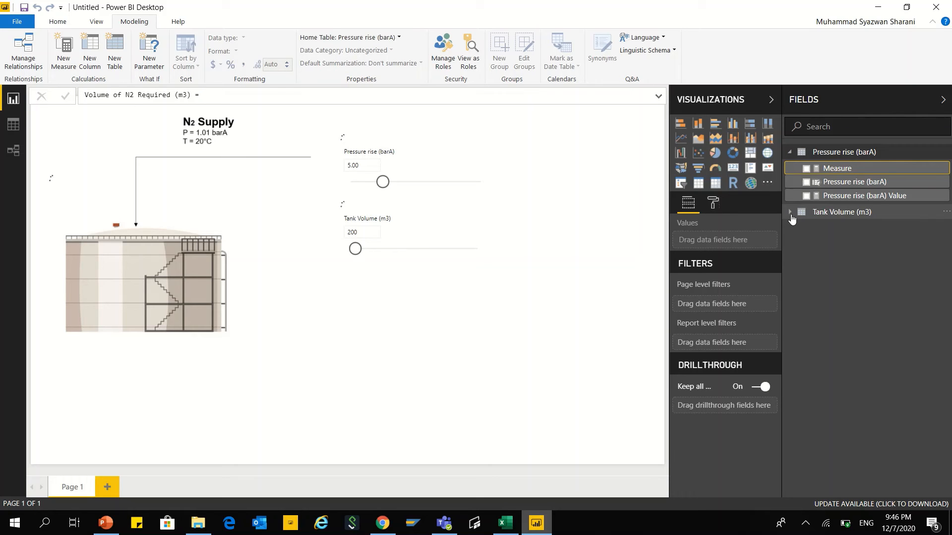
click(790, 213)
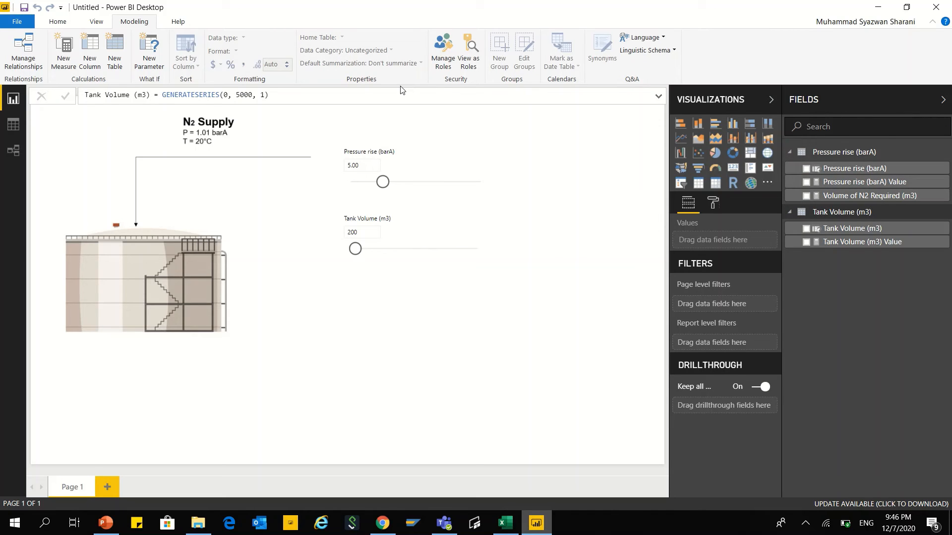
click(851, 195)
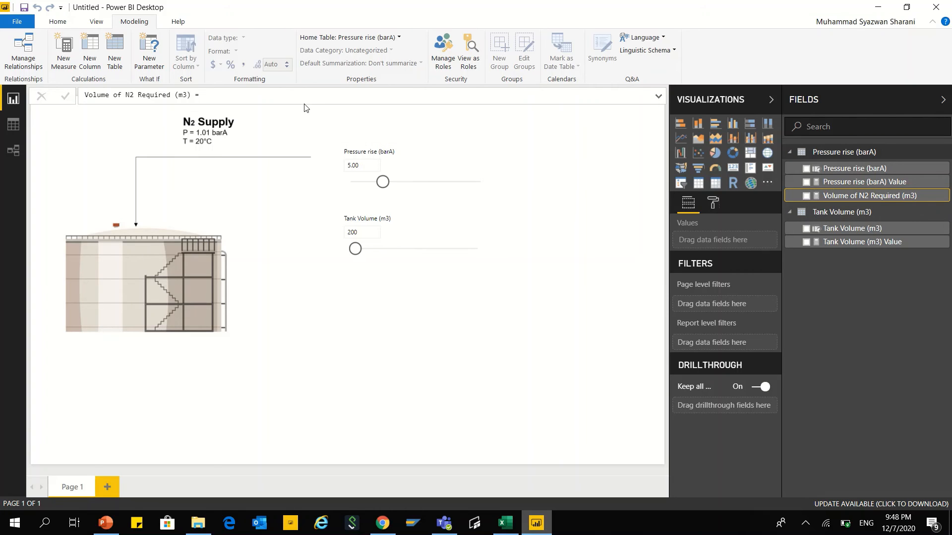
click(232, 94)
text(pressu)
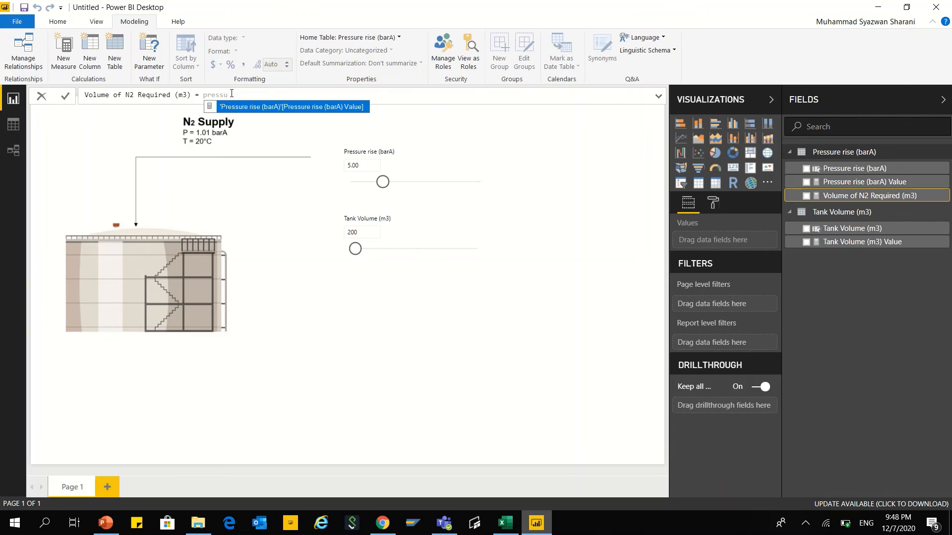
key(Tab)
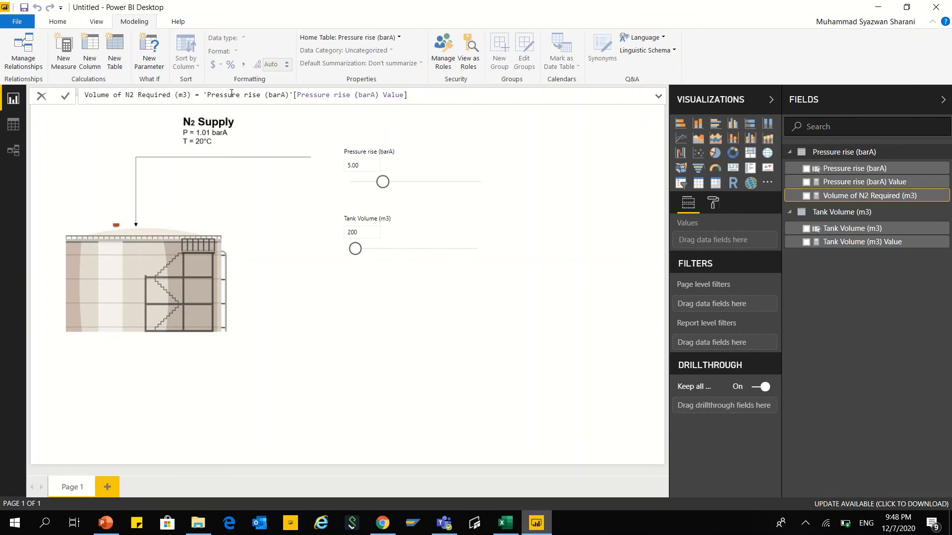
Step: Complete the measure's formula by multiplying by 'Tank Volume (m3)'[Tank Volume (m3) Value] and dividing by 1.01
text(*)
text(ta)
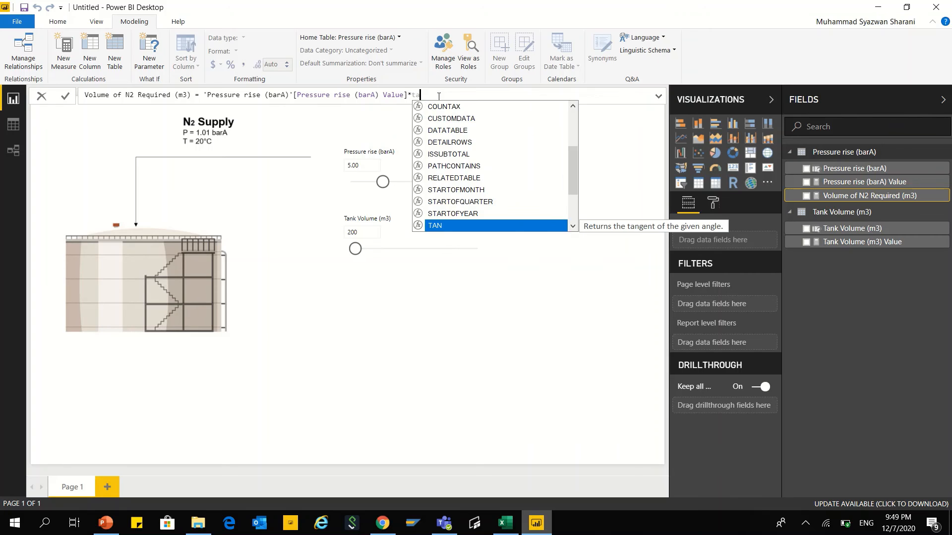
text(nk v)
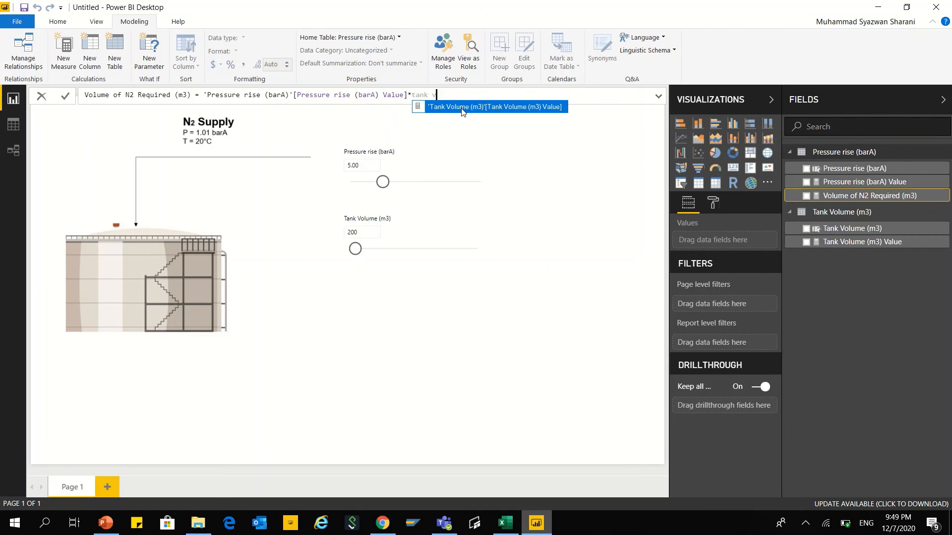
click(501, 107)
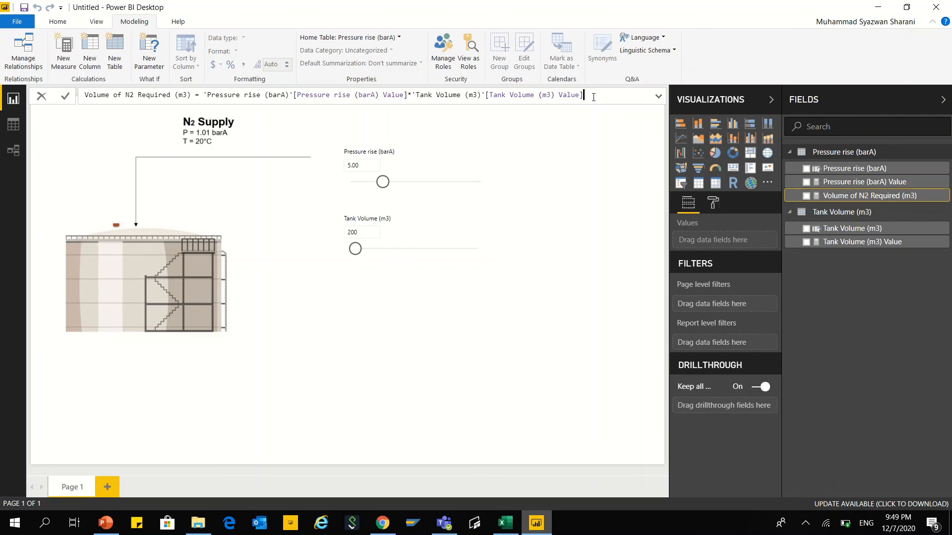
text(/1.01)
key(Return)
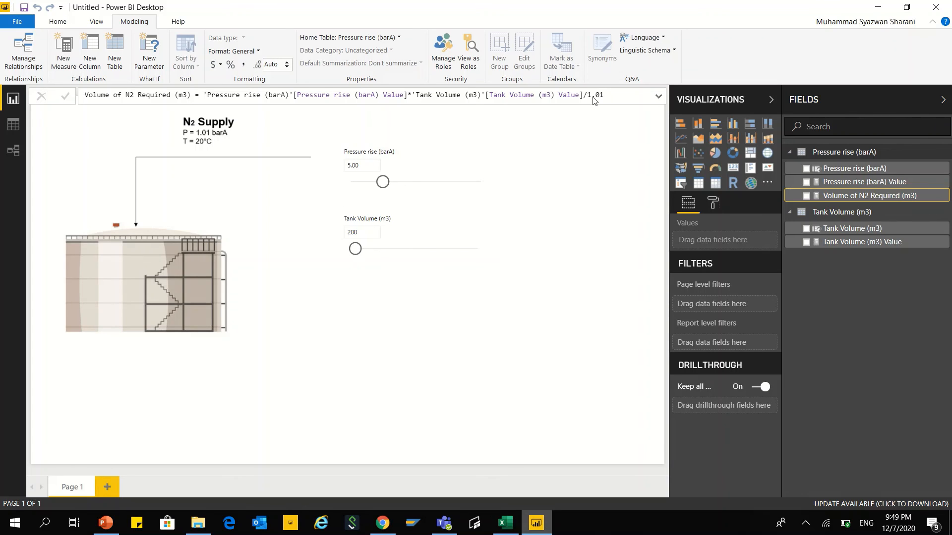
Step: Add an enlarged card visual showing Volume of N2 Required (m3), aligned below the tank volume slicer
click(566, 272)
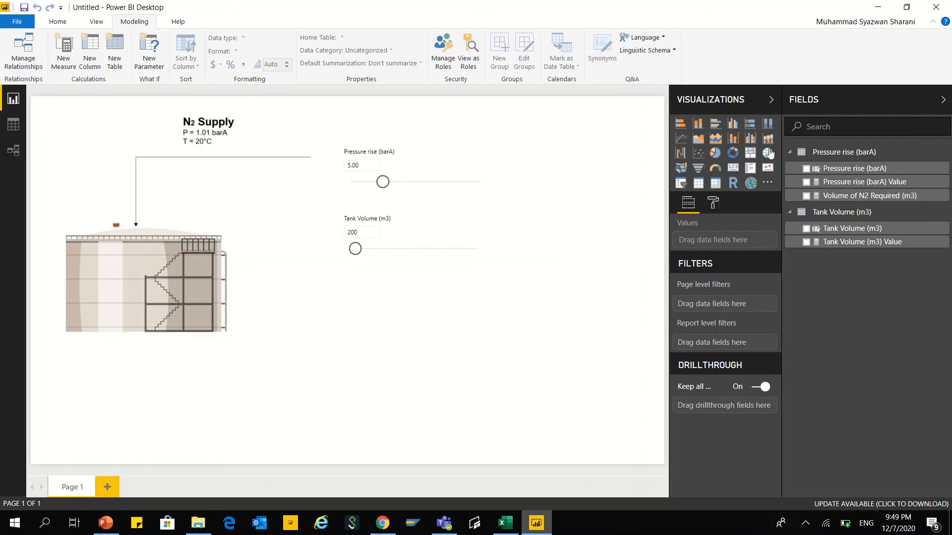
click(734, 169)
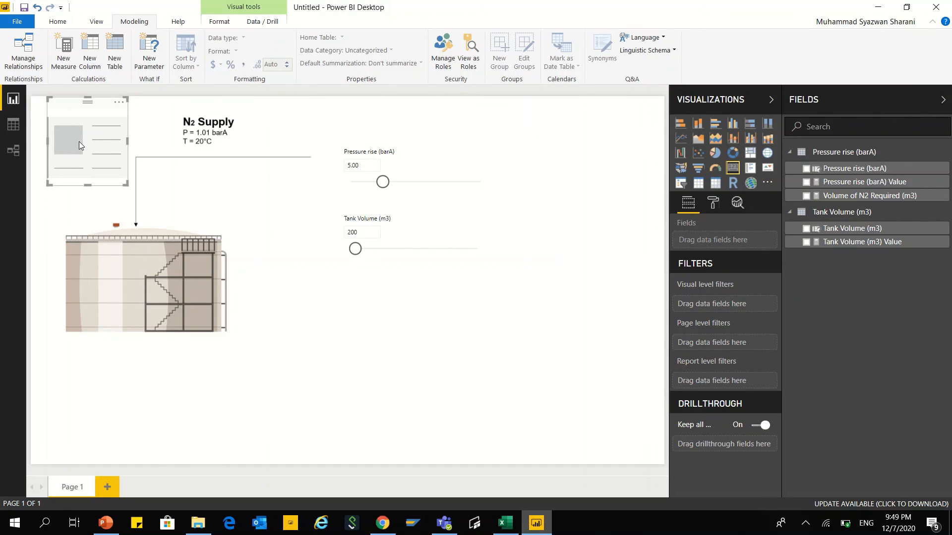
drag(79, 144, 378, 319)
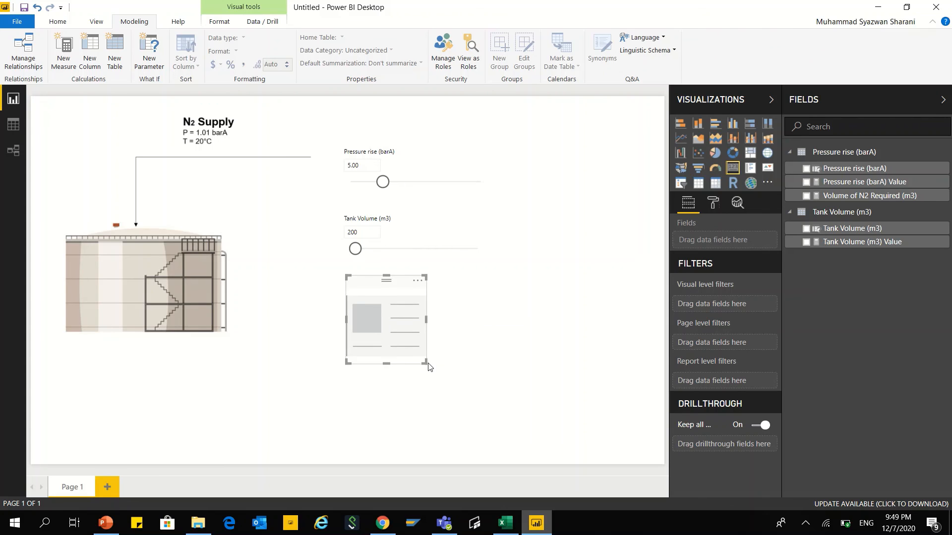
drag(429, 366, 506, 385)
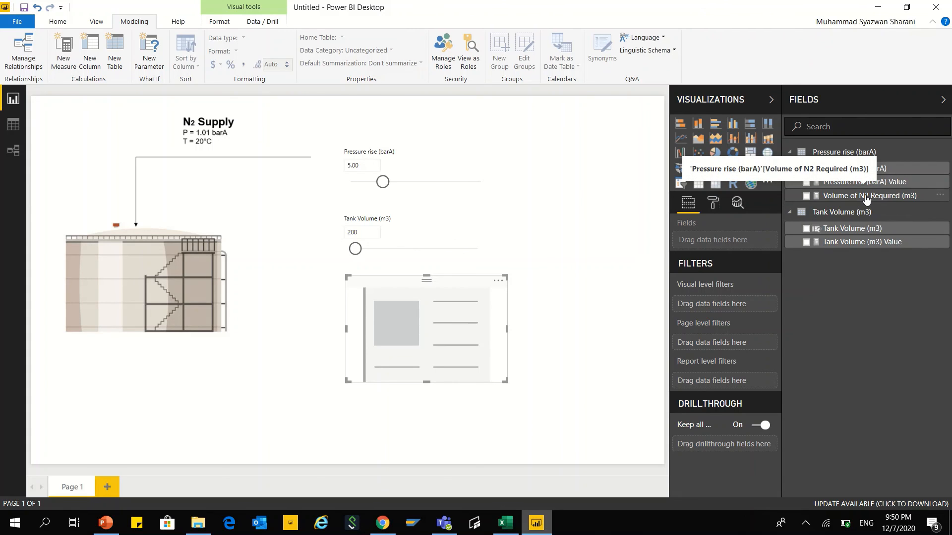
drag(865, 199, 752, 242)
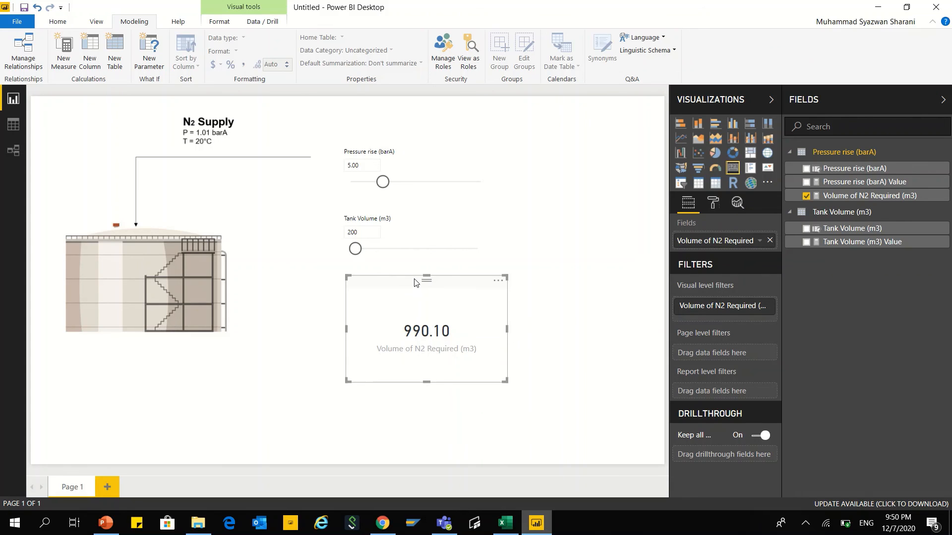
drag(415, 283, 401, 280)
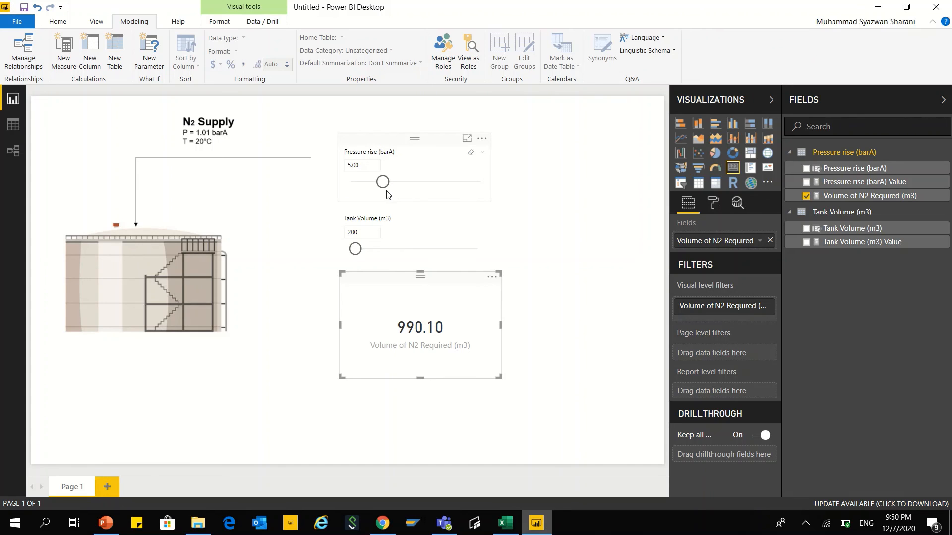
Step: Test the card by setting the pressure rise slicer to 1.2 and the tank volume slicer to about 644
click(362, 166)
text(1.2)
key(Return)
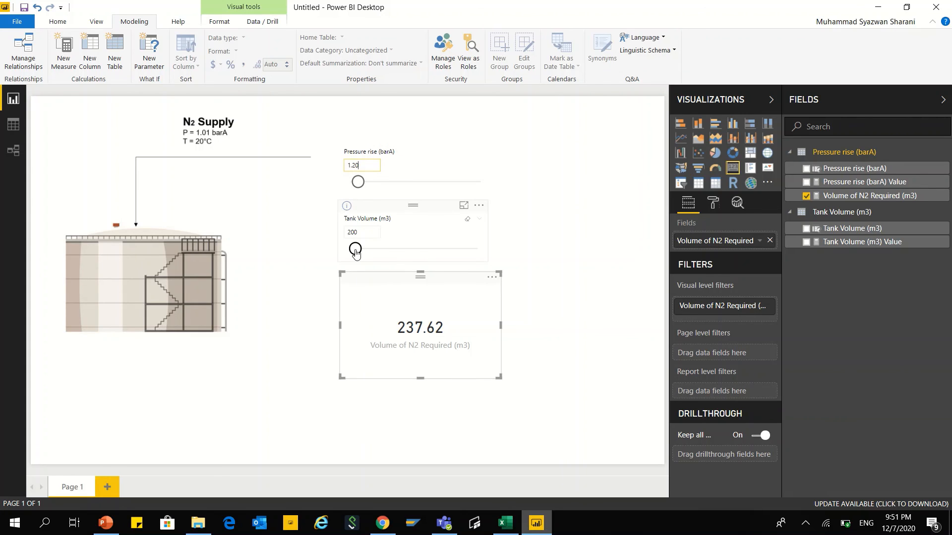
drag(354, 250, 366, 254)
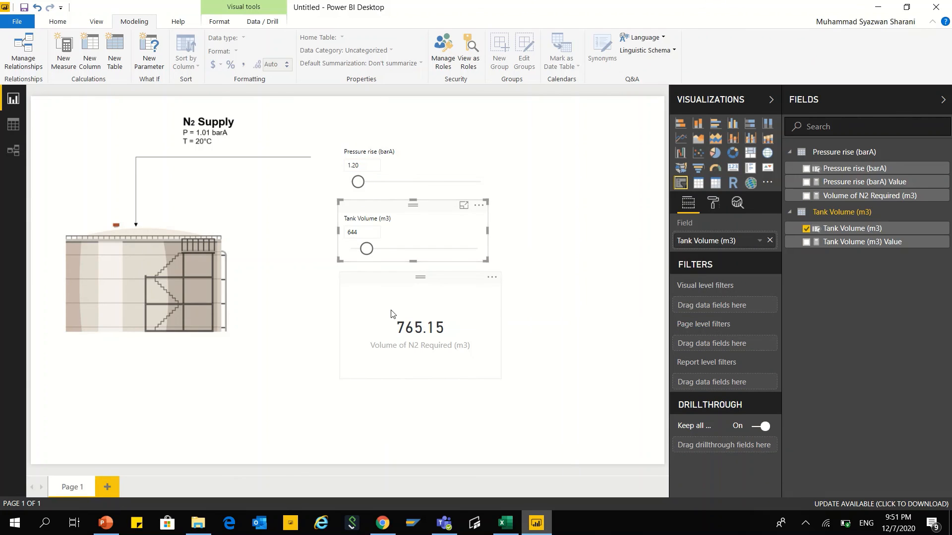
click(383, 282)
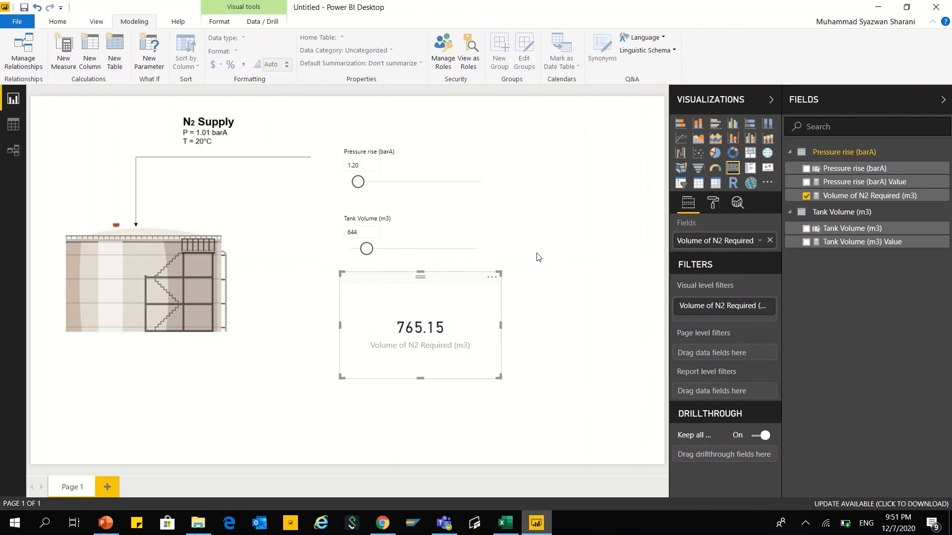
click(562, 284)
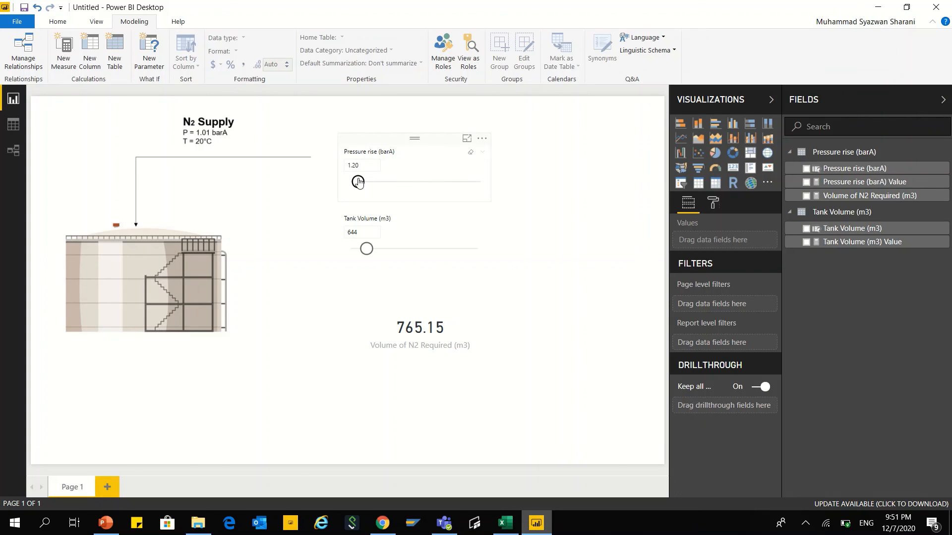
Step: Vary both sliders to test the card, leaving the tank volume at about 519 and the pressure rise at about 3.1
drag(358, 182, 384, 183)
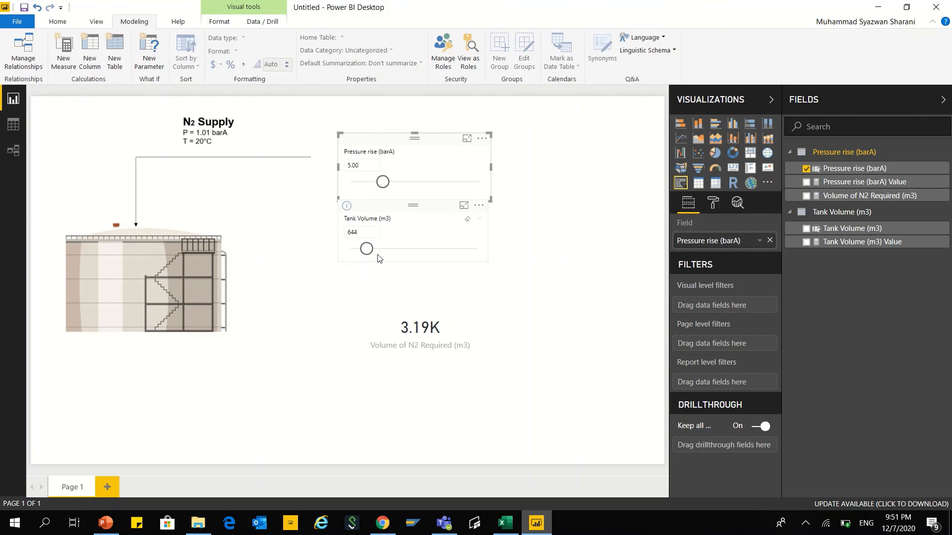
drag(382, 182, 359, 182)
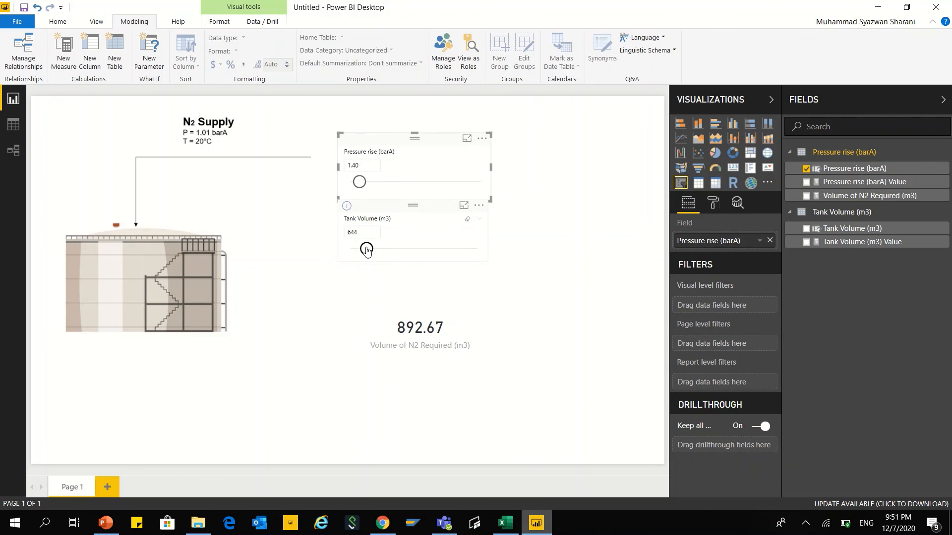
drag(366, 250, 371, 249)
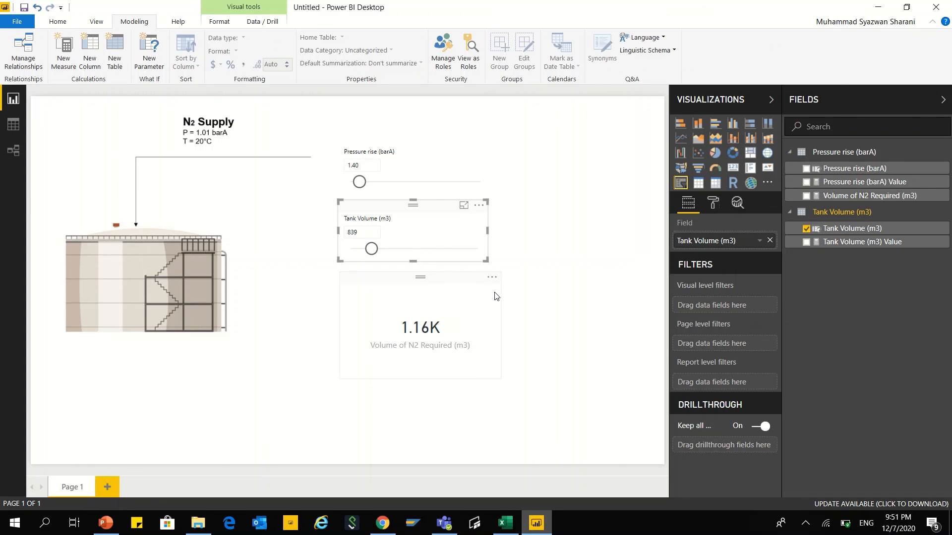
drag(371, 249, 366, 251)
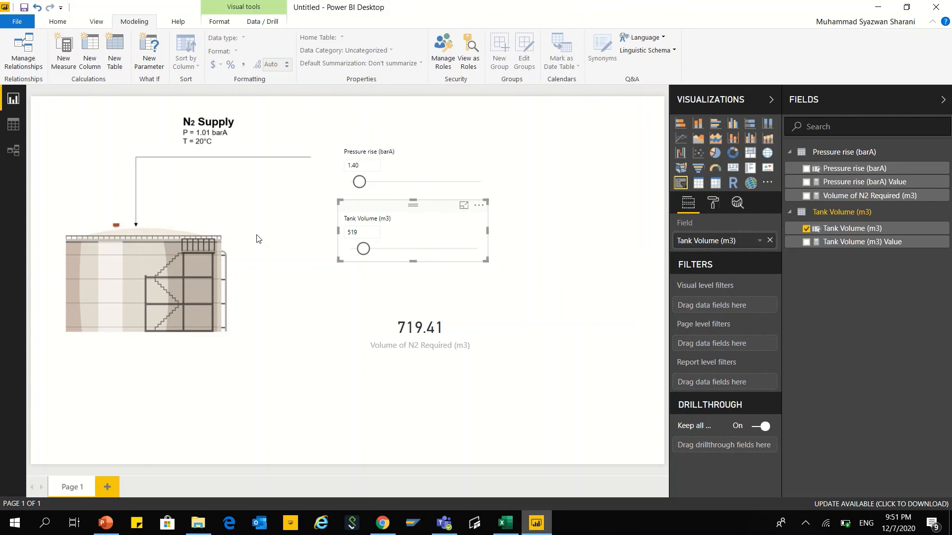
drag(360, 182, 373, 187)
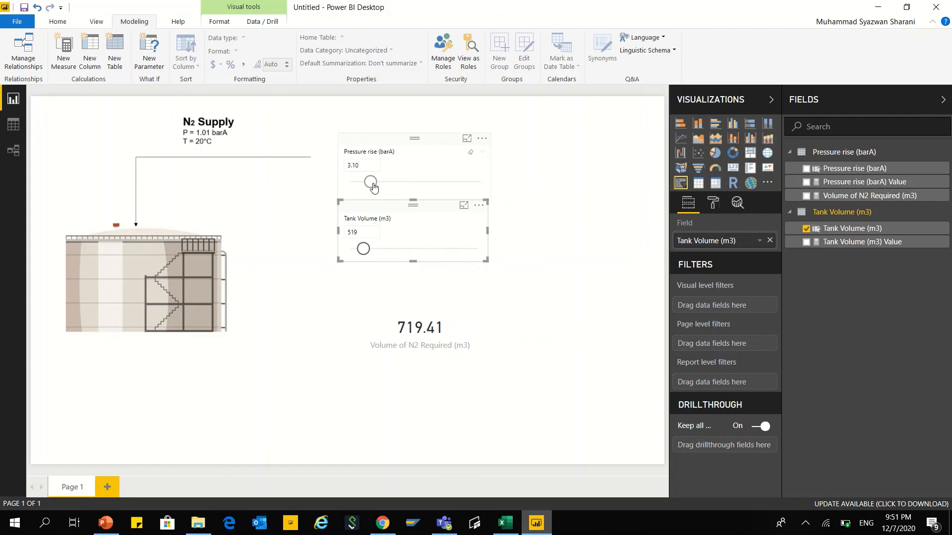